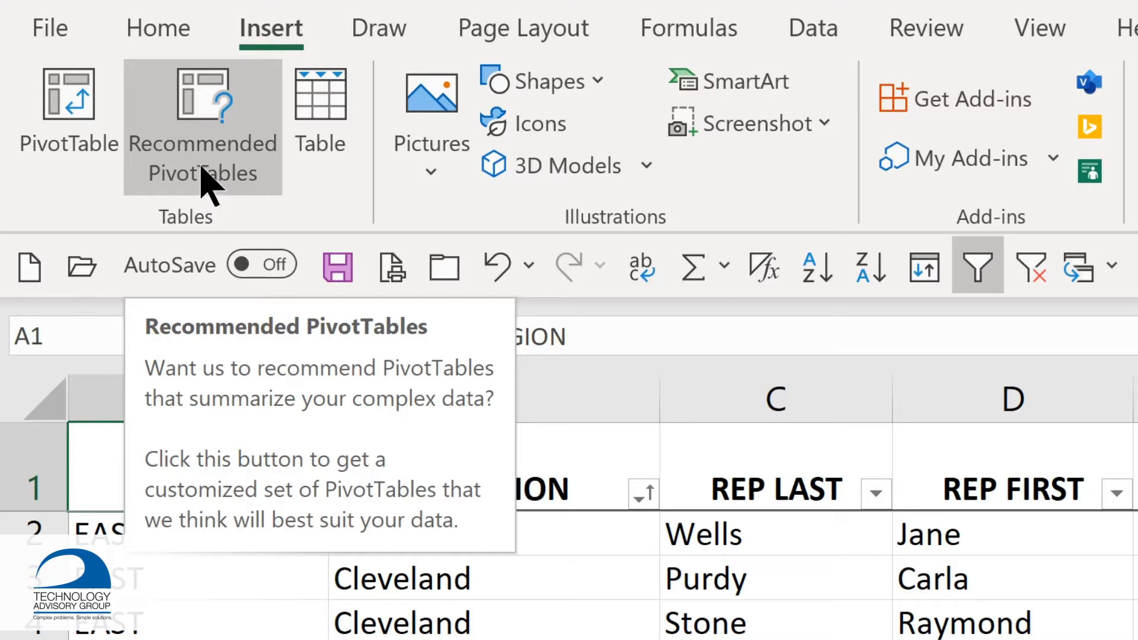
# Create a PivotTable on a new worksheet from 'Sales Tracking'!$A$1:$J$77, with REGION as rows and the sum of TOTALS as values.
pyautogui.click(70, 139)
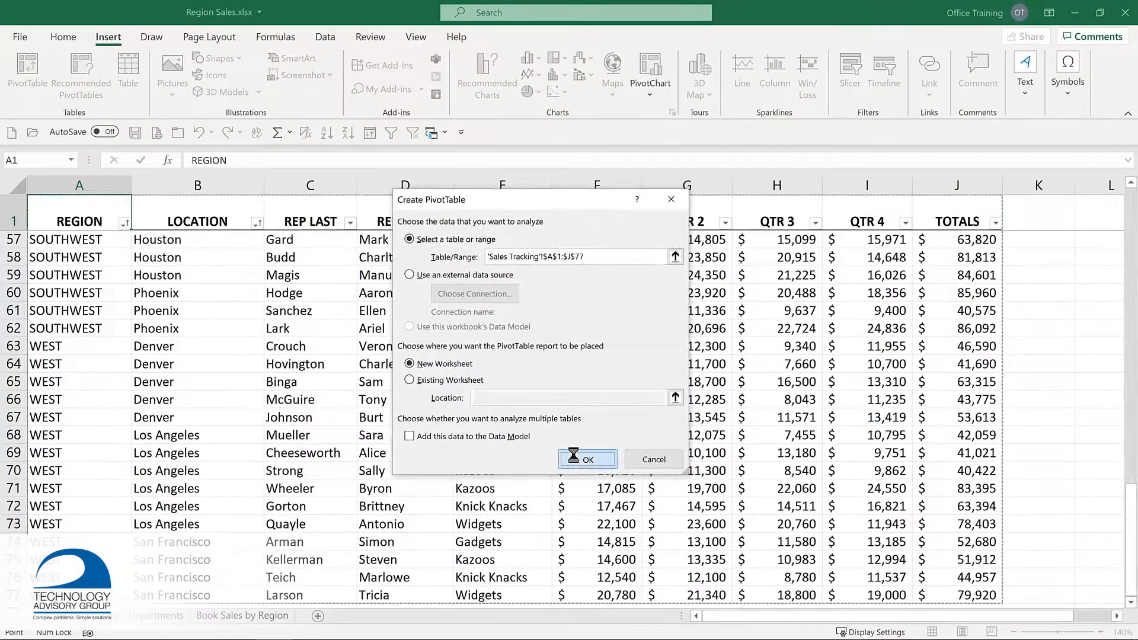
pyautogui.click(647, 538)
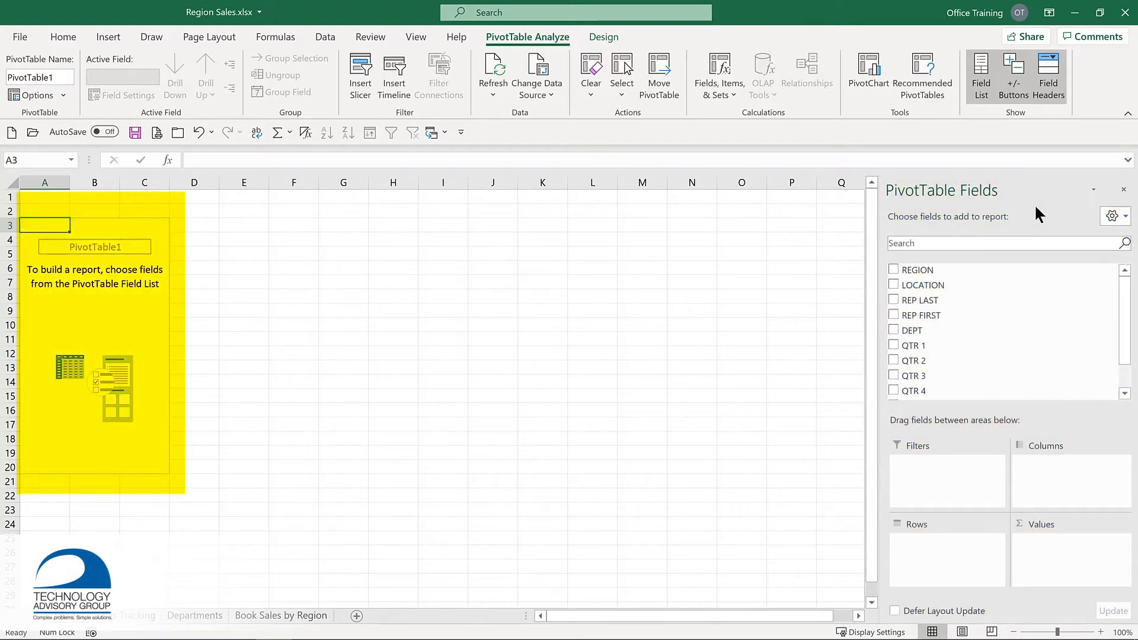
pyautogui.click(893, 269)
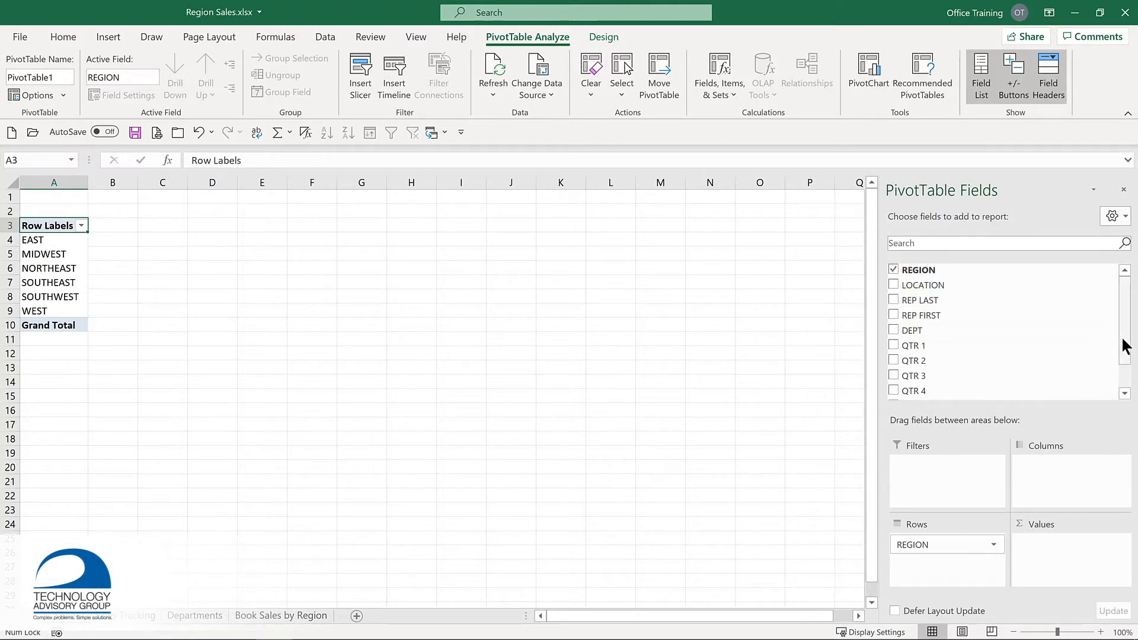
pyautogui.moveTo(1125, 343); pyautogui.dragTo(1129, 385)
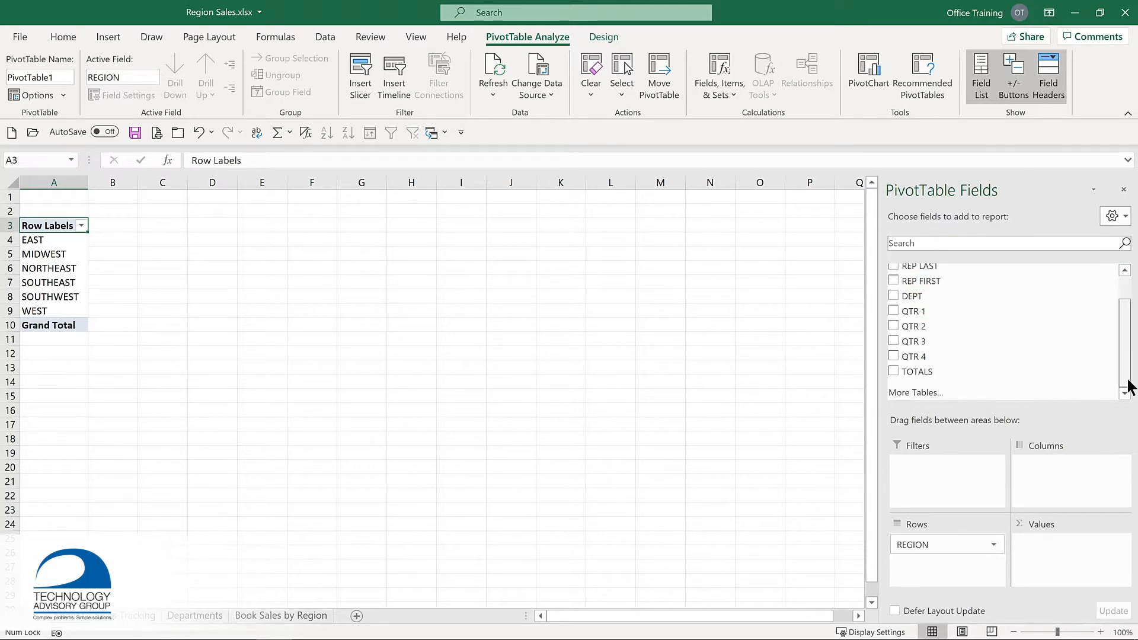
pyautogui.click(893, 371)
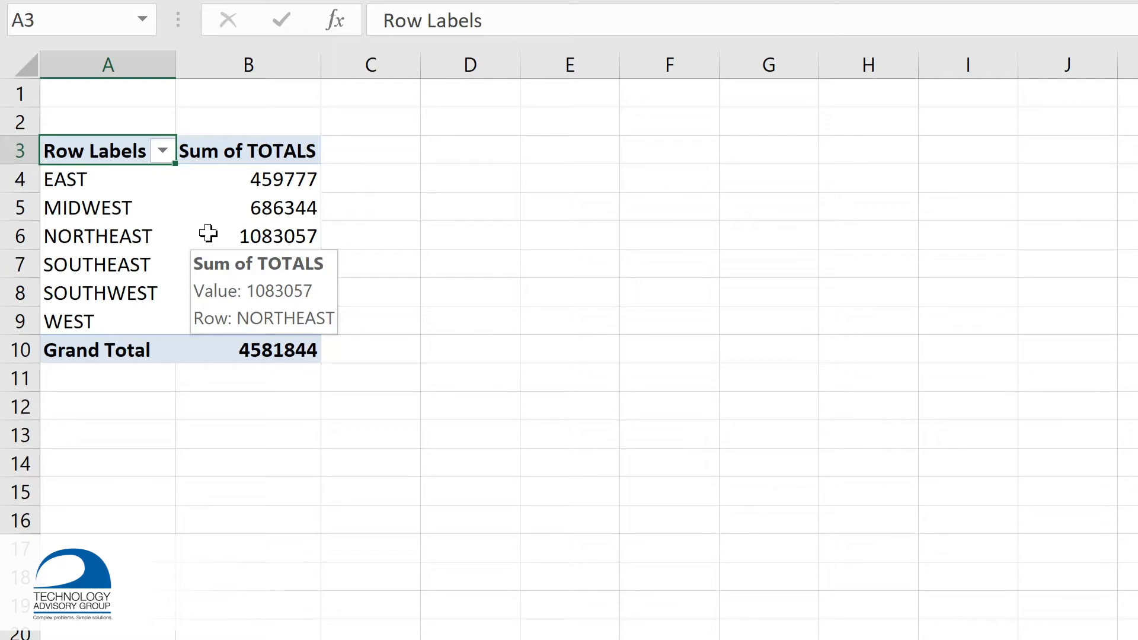
# Format the PivotTable's Sum of TOTALS values as Currency with the $ symbol and 0 decimal places.
pyautogui.rightClick(208, 232)
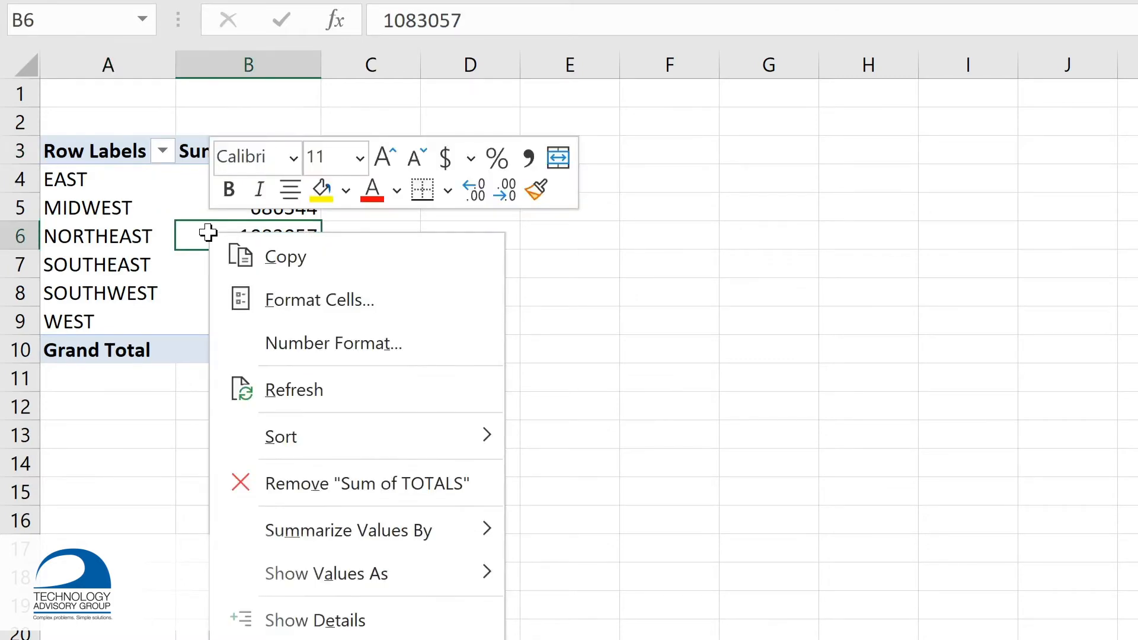
pyautogui.click(282, 346)
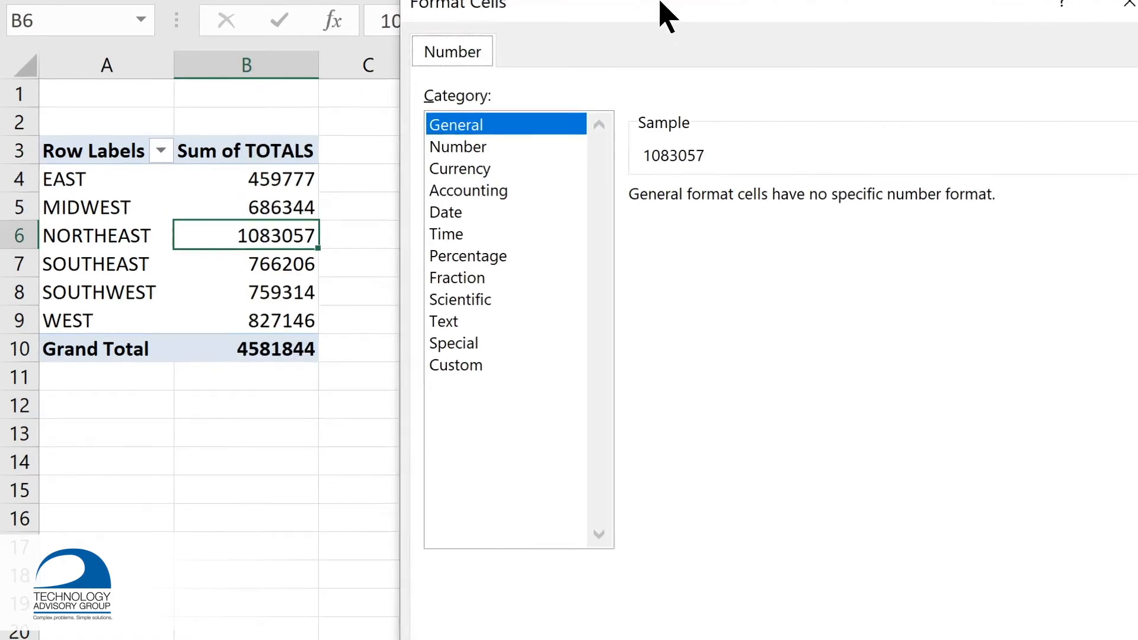
pyautogui.click(314, 157)
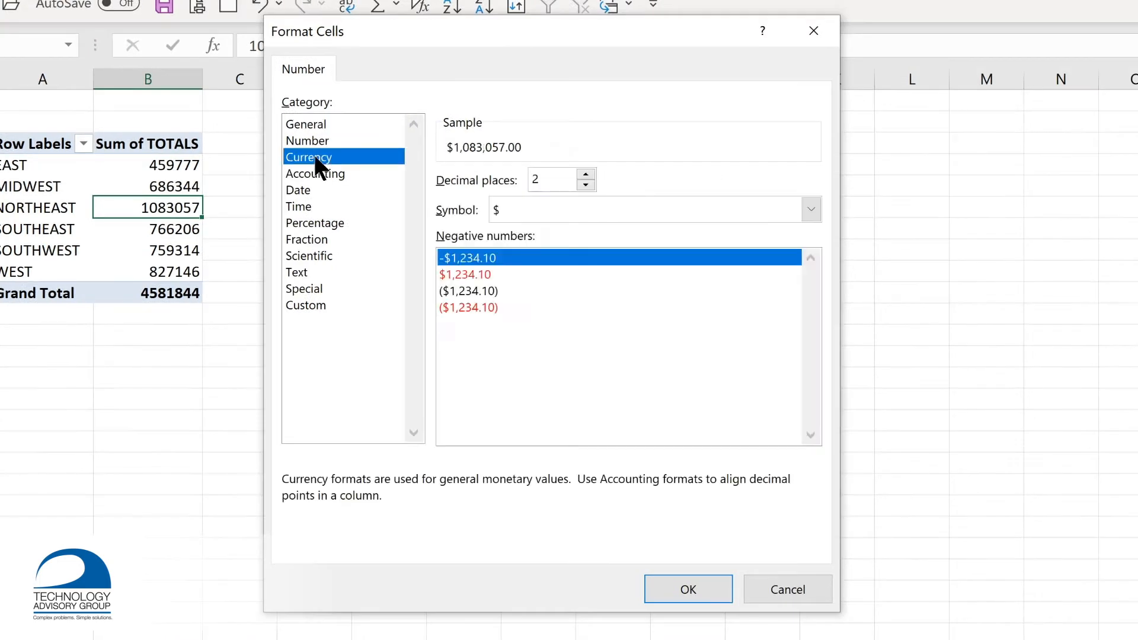
pyautogui.click(585, 185)
pyautogui.click(586, 185)
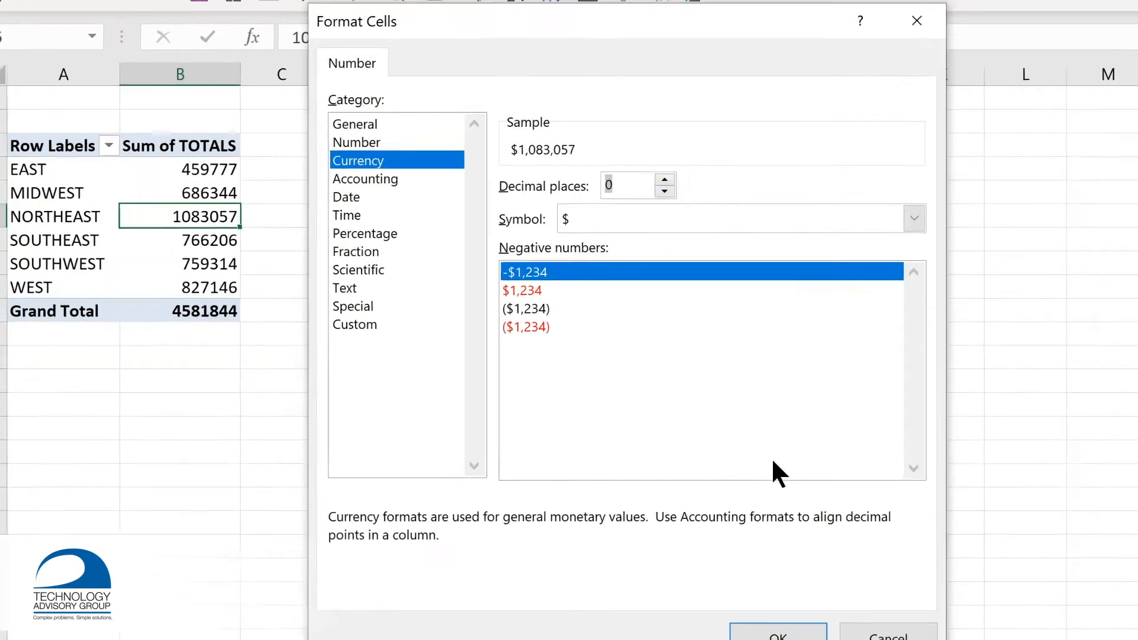
pyautogui.click(688, 588)
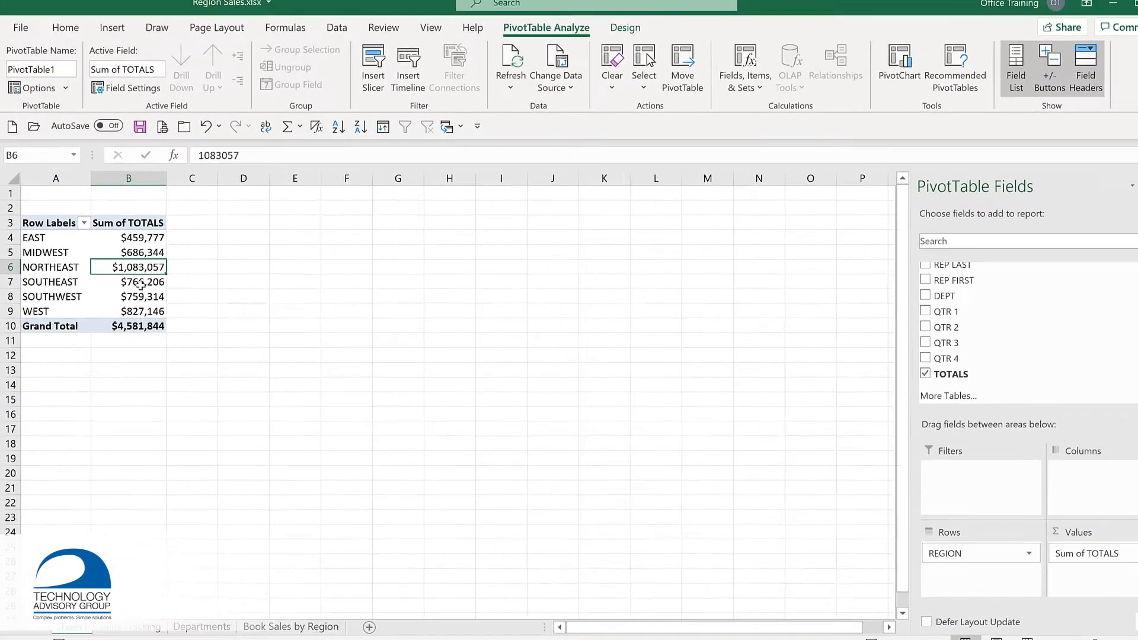
# Add the DEPT field to the PivotTable's columns and the LOCATION field beneath REGION in its rows.
pyautogui.click(893, 295)
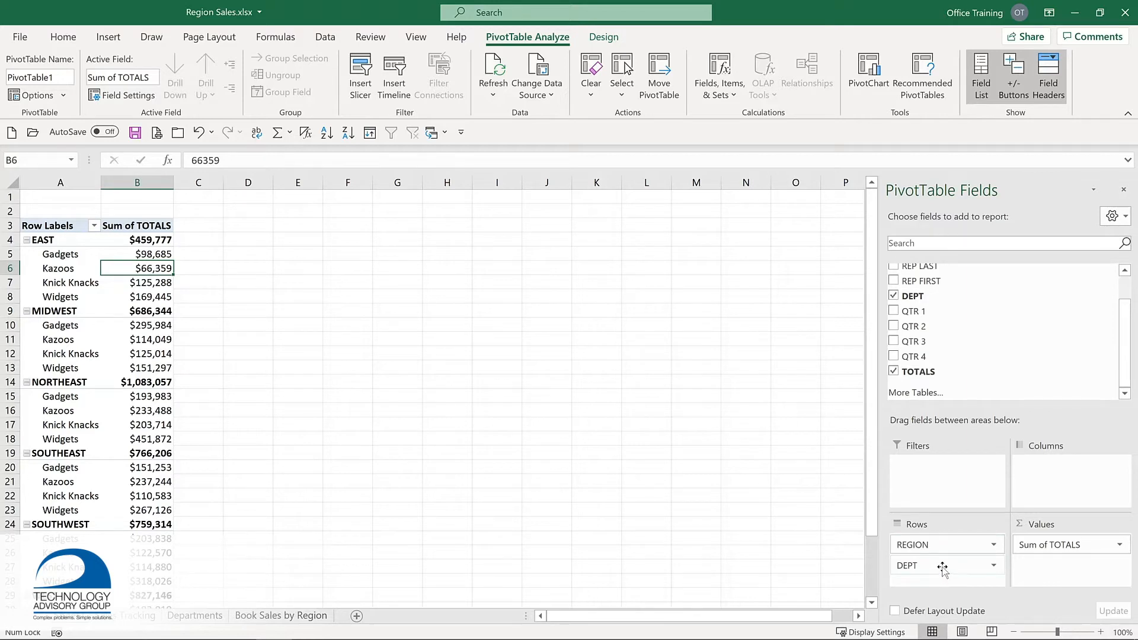
pyautogui.moveTo(942, 568); pyautogui.dragTo(1063, 477)
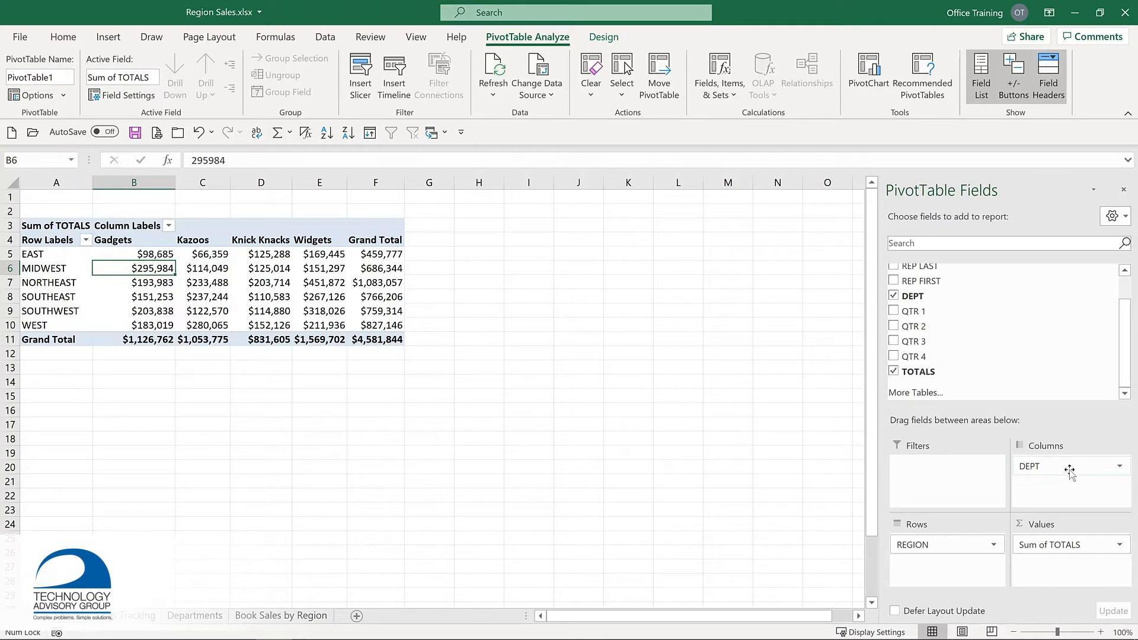
pyautogui.moveTo(248, 276)
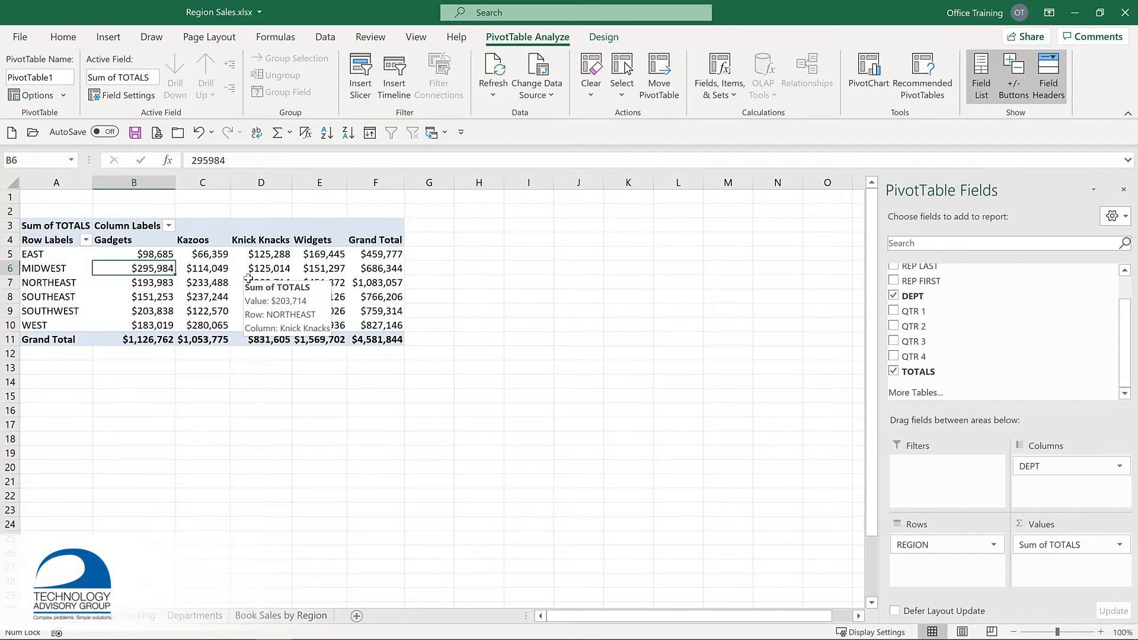
pyautogui.click(602, 37)
pyautogui.click(526, 37)
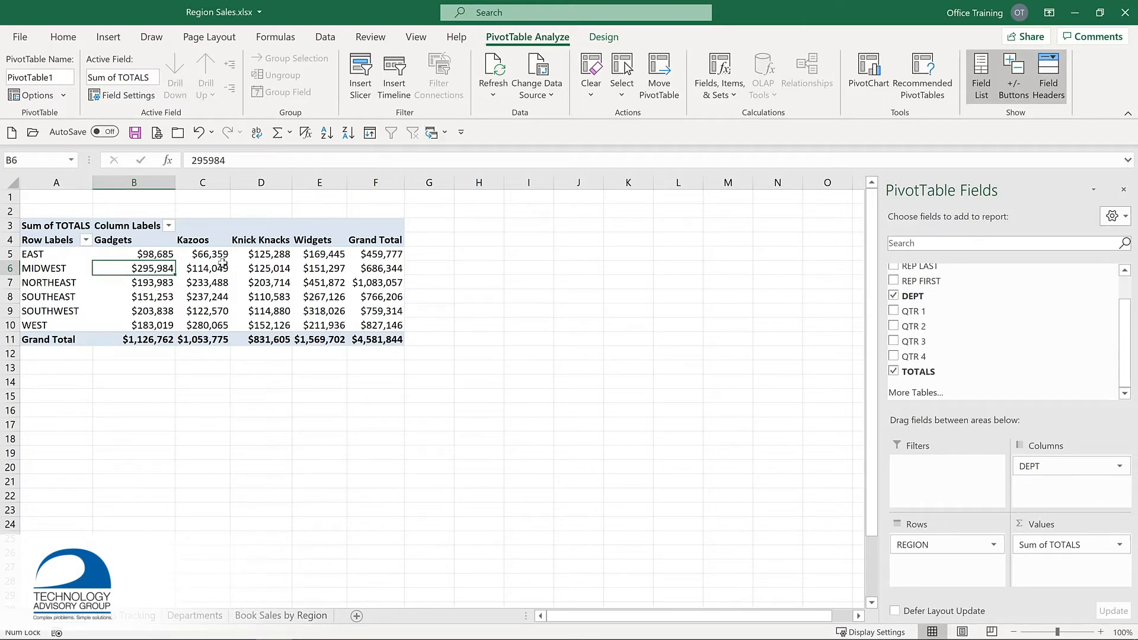
pyautogui.moveTo(220, 264)
pyautogui.moveTo(153, 256)
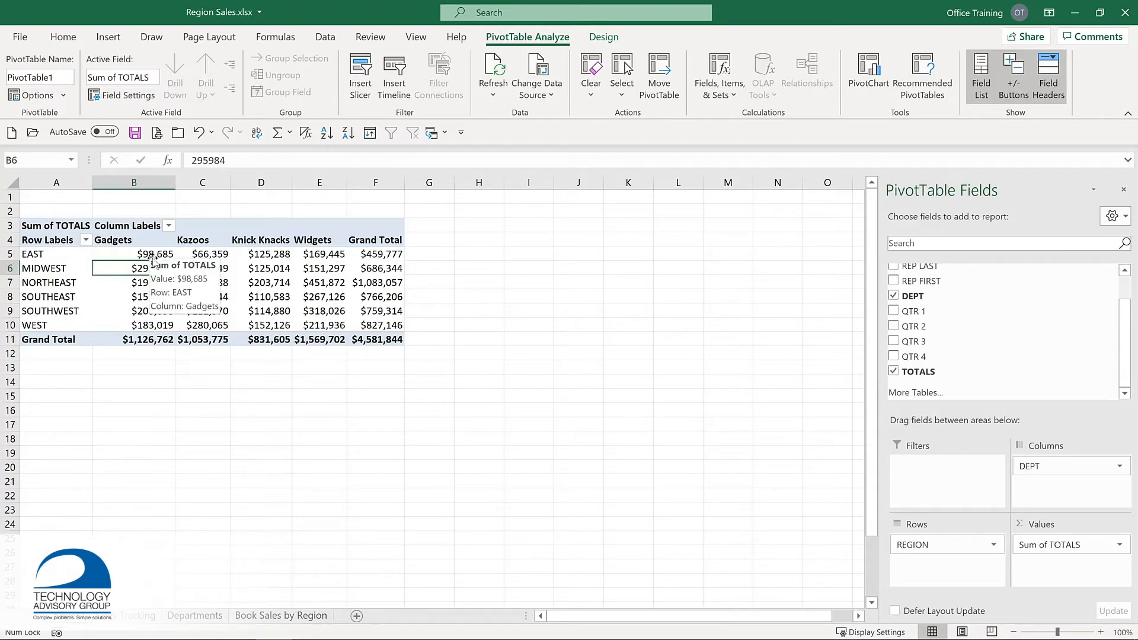
pyautogui.scroll(1, 895, 287)
pyautogui.click(894, 284)
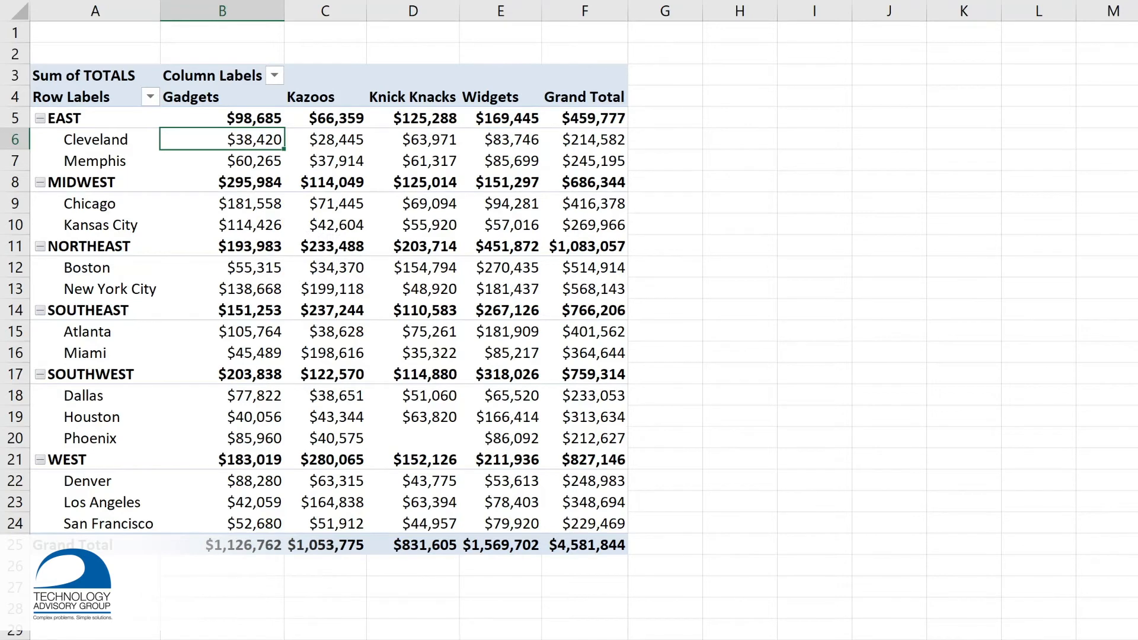
# On the Sales Tracking sheet, set the QTR 1 value of the first Cleveland Gadgets record in row 2 to 100000.
pyautogui.hotkey('ctrl', 'pagedown')
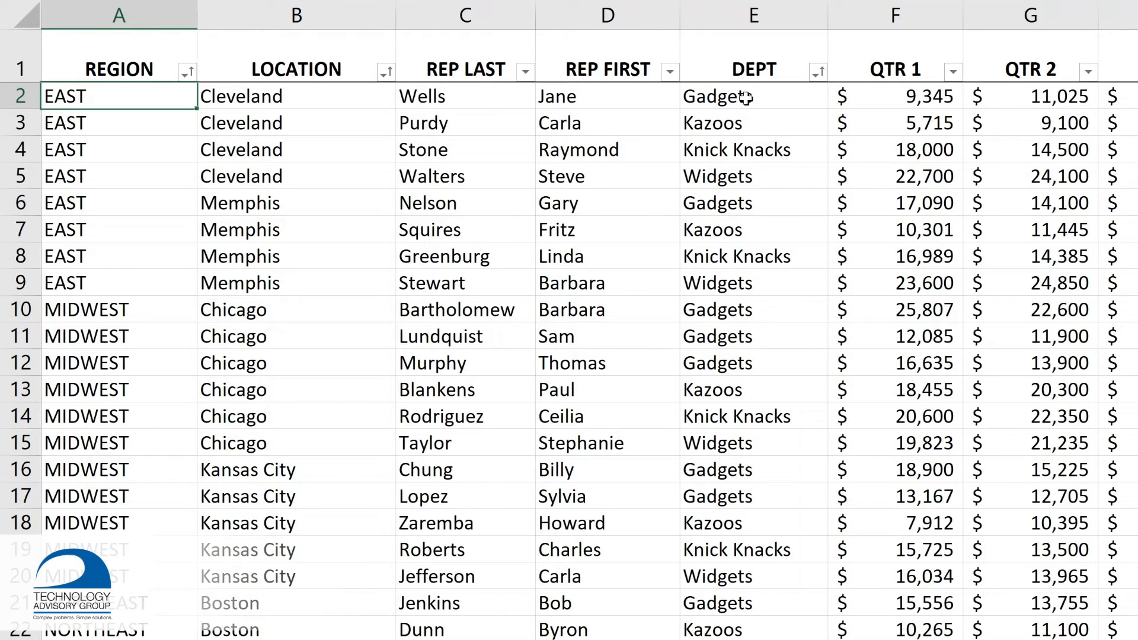
pyautogui.click(900, 96)
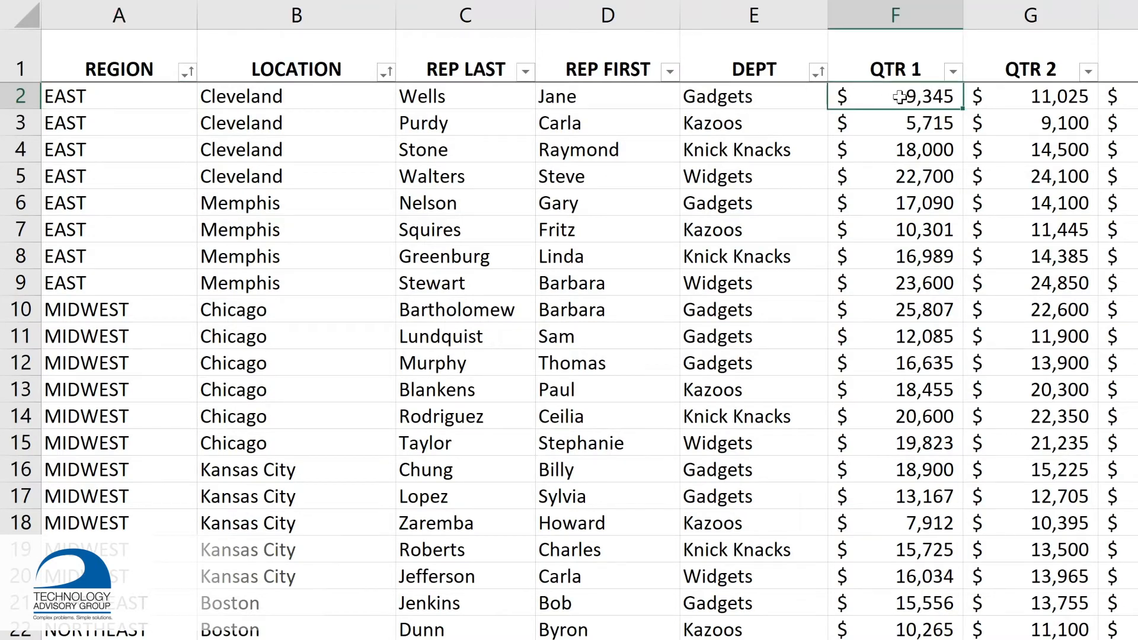
pyautogui.press('F2')
pyautogui.press('BackSpace')
pyautogui.press('BackSpace')
pyautogui.press('BackSpace')
pyautogui.press('BackSpace')
pyautogui.write('100000')
pyautogui.press('Return')
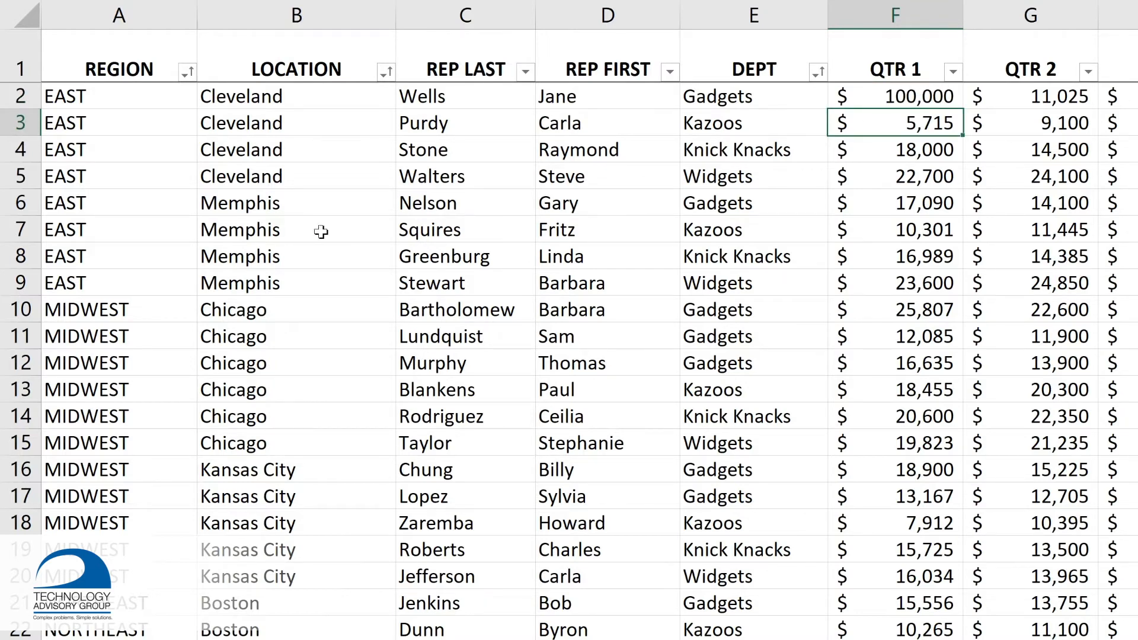
# Change the LOCATION of the EAST Gadgets record in row 6 to Cleveland.
pyautogui.click(261, 203)
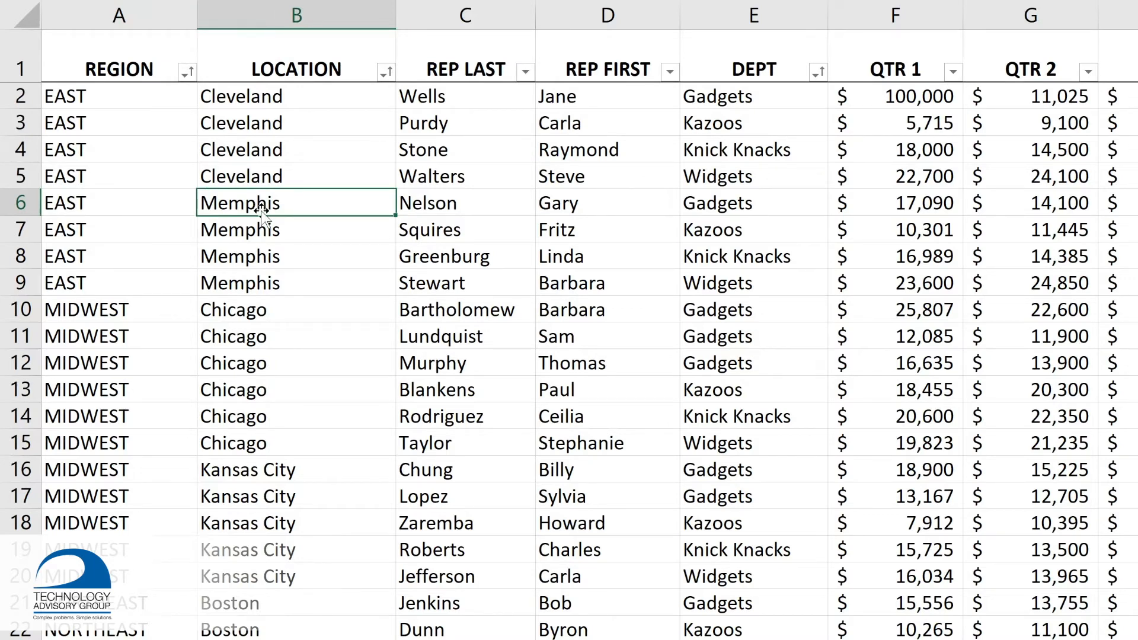
pyautogui.write('c')
pyautogui.press('BackSpace')
pyautogui.write('c')
pyautogui.press('Return')
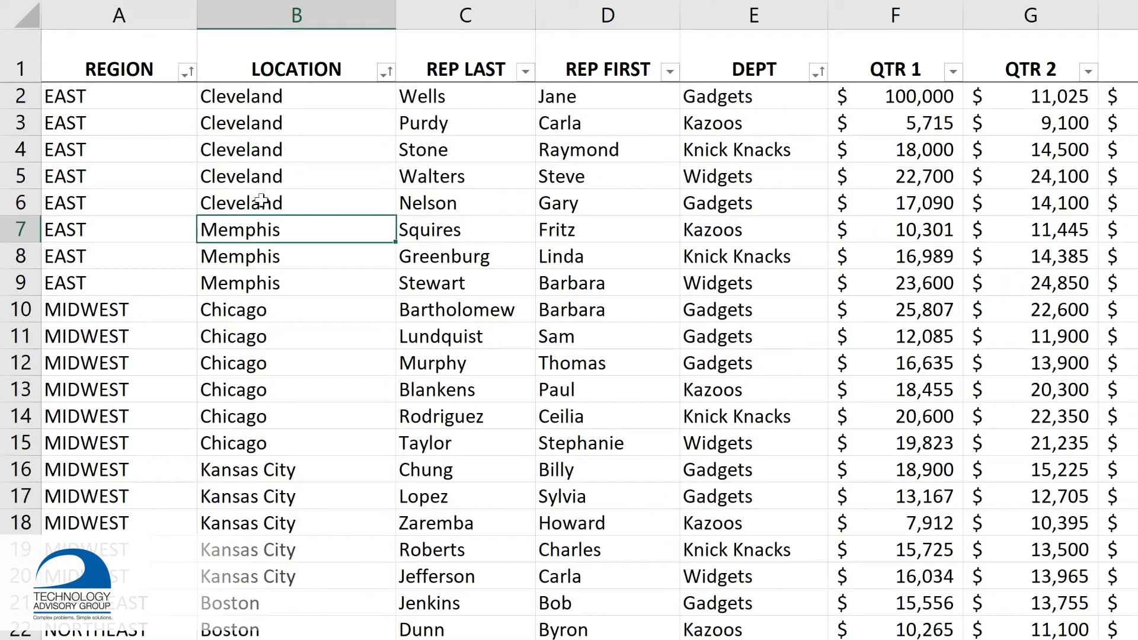
# Return to the PivotTable sheet and refresh all data sources to bring in the edited sales records.
pyautogui.click(744, 205)
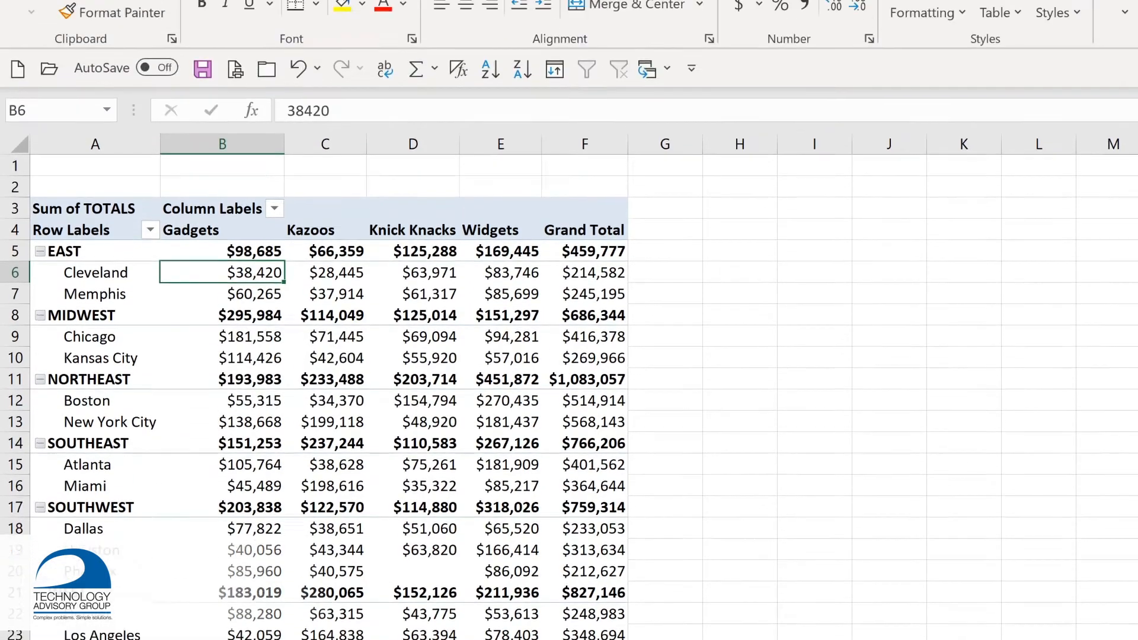
pyautogui.click(792, 29)
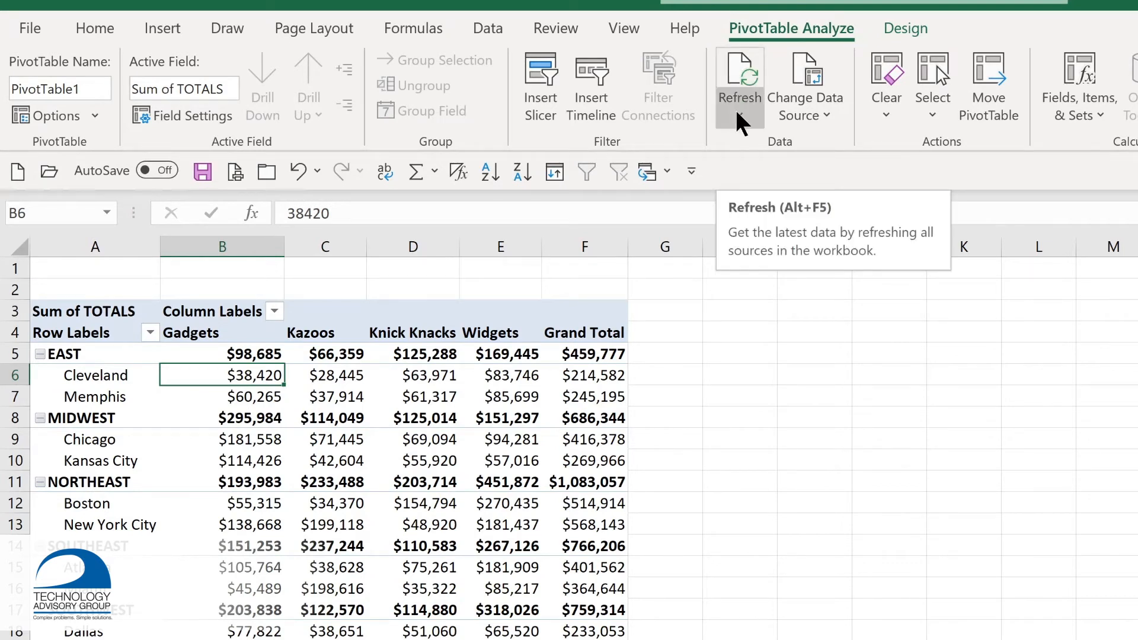
pyautogui.hotkey('alt', 'F5')
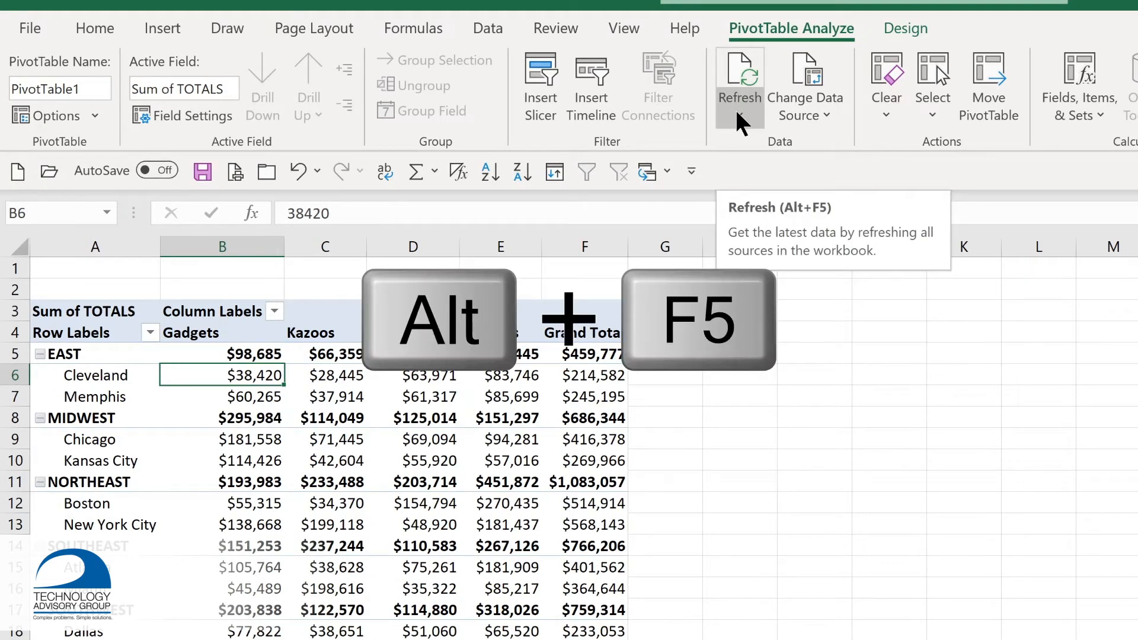
pyautogui.click(739, 115)
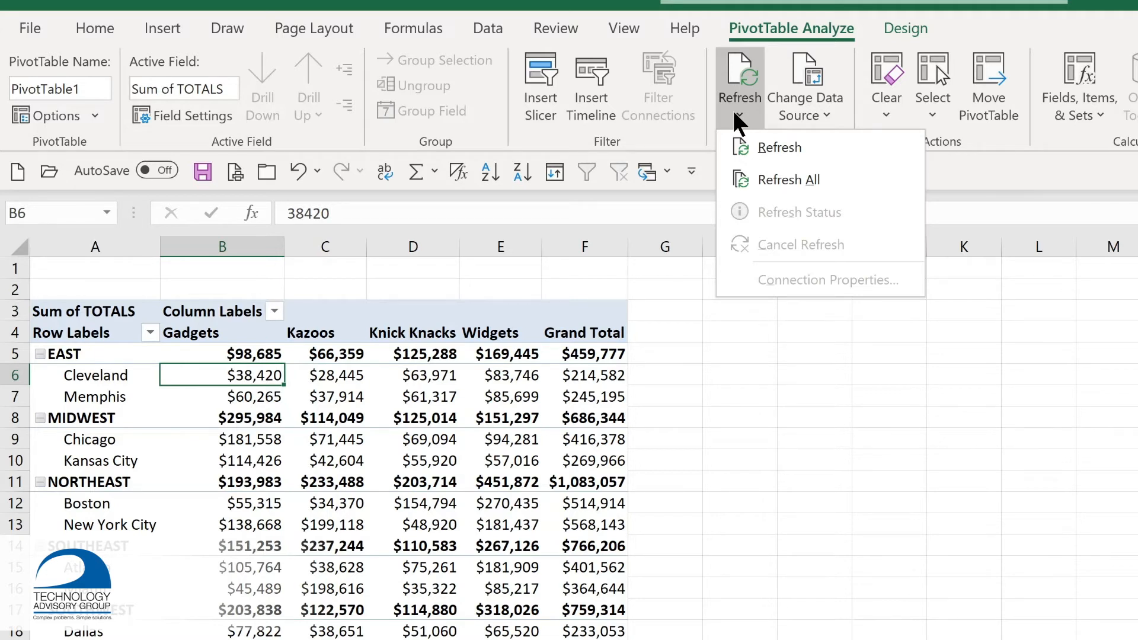
pyautogui.click(770, 179)
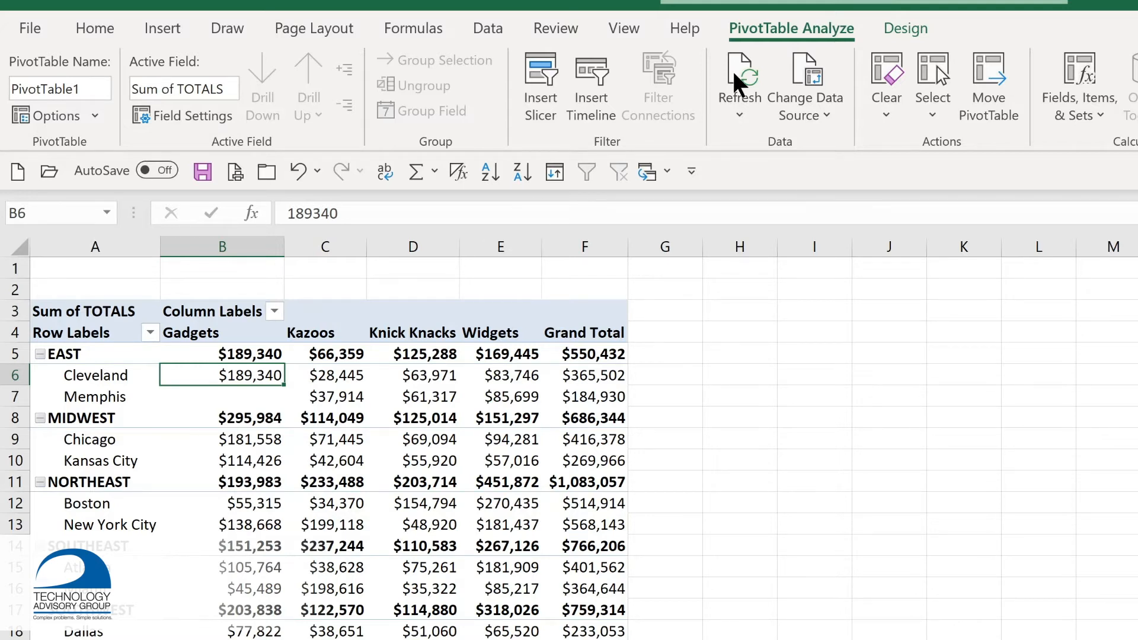
# Review the PivotTable's data source range and keep it as 'Sales Tracking'!$A$1:$J$77.
pyautogui.click(817, 115)
pyautogui.click(818, 147)
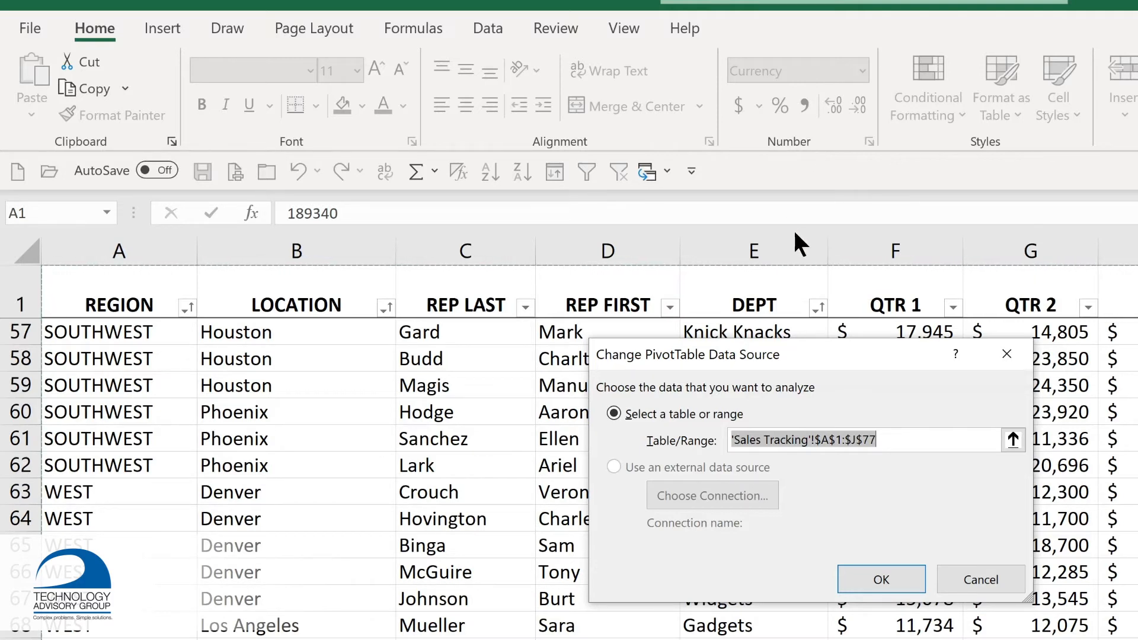
pyautogui.click(894, 578)
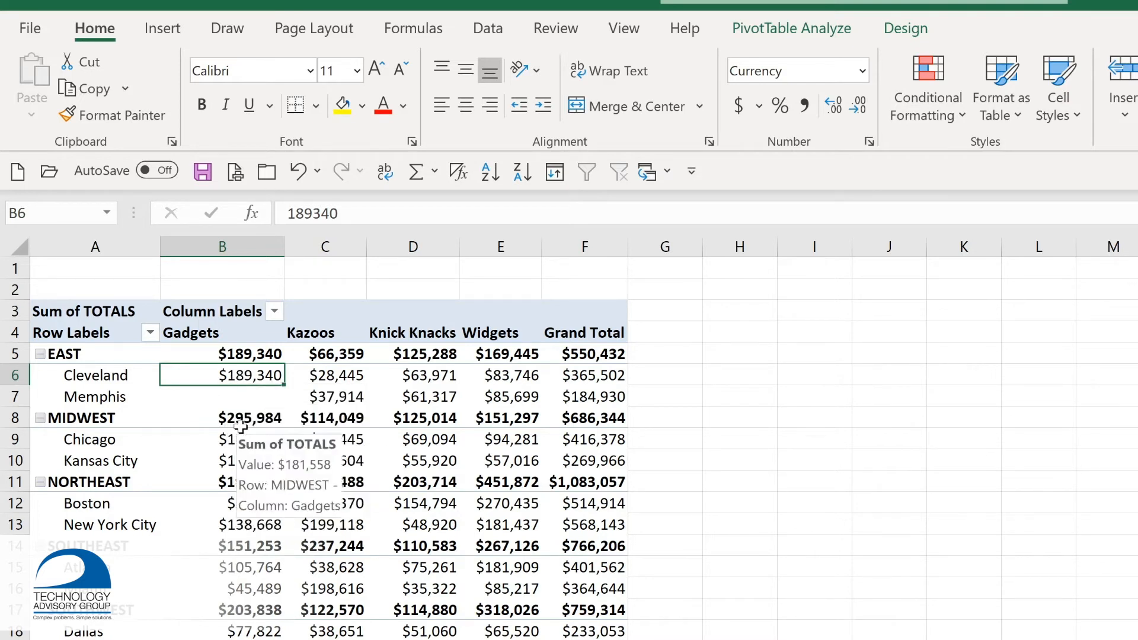
# Drill down into the source records behind the Chicago Gadgets value in the PivotTable.
pyautogui.moveTo(237, 440)
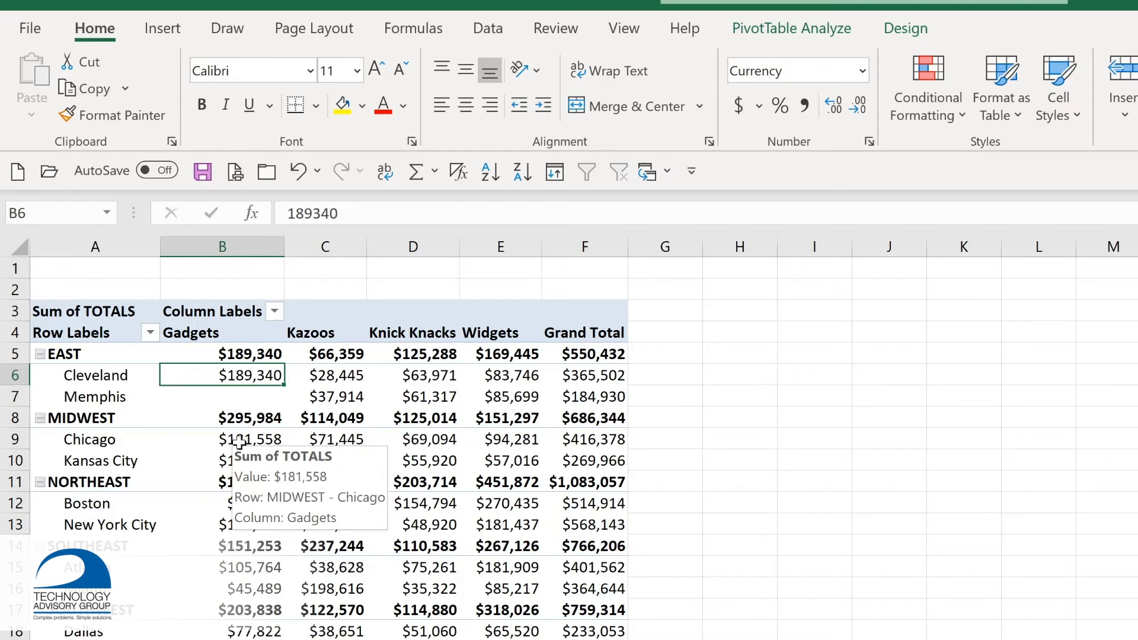
pyautogui.doubleClick(239, 441)
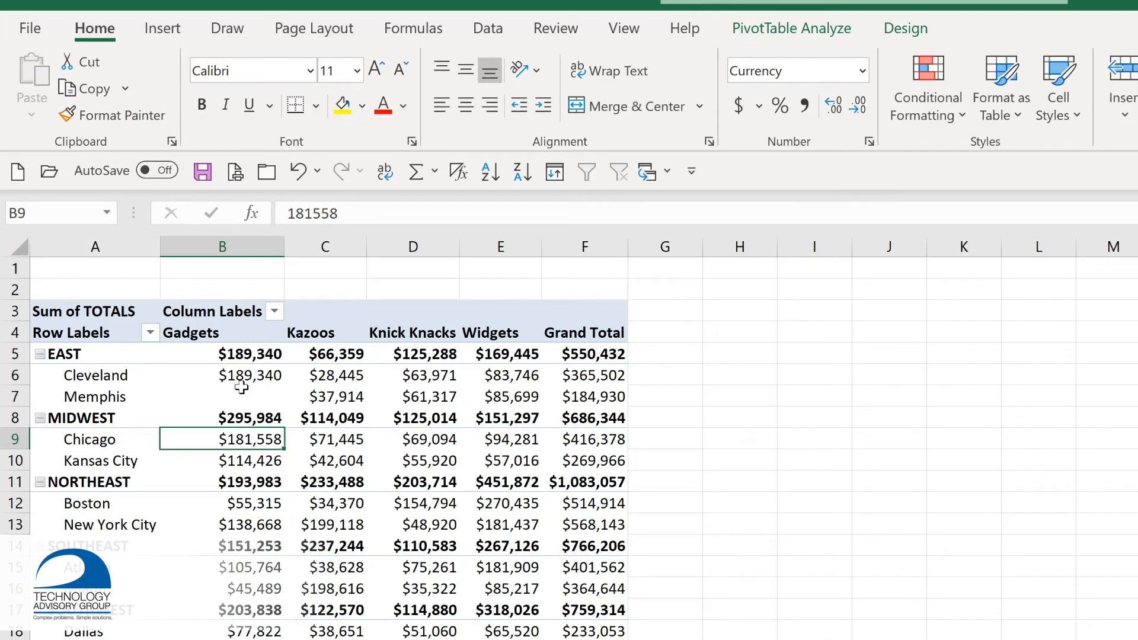
pyautogui.moveTo(241, 387)
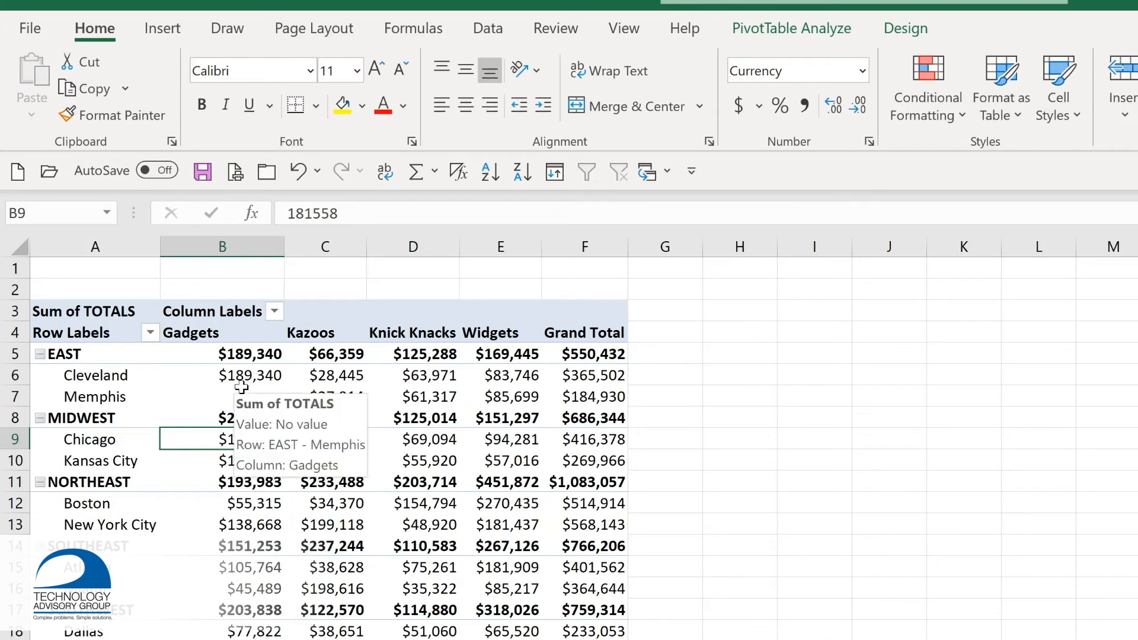
# Collapse the EAST region to hide its locations, and expand it again.
pyautogui.moveTo(93, 378)
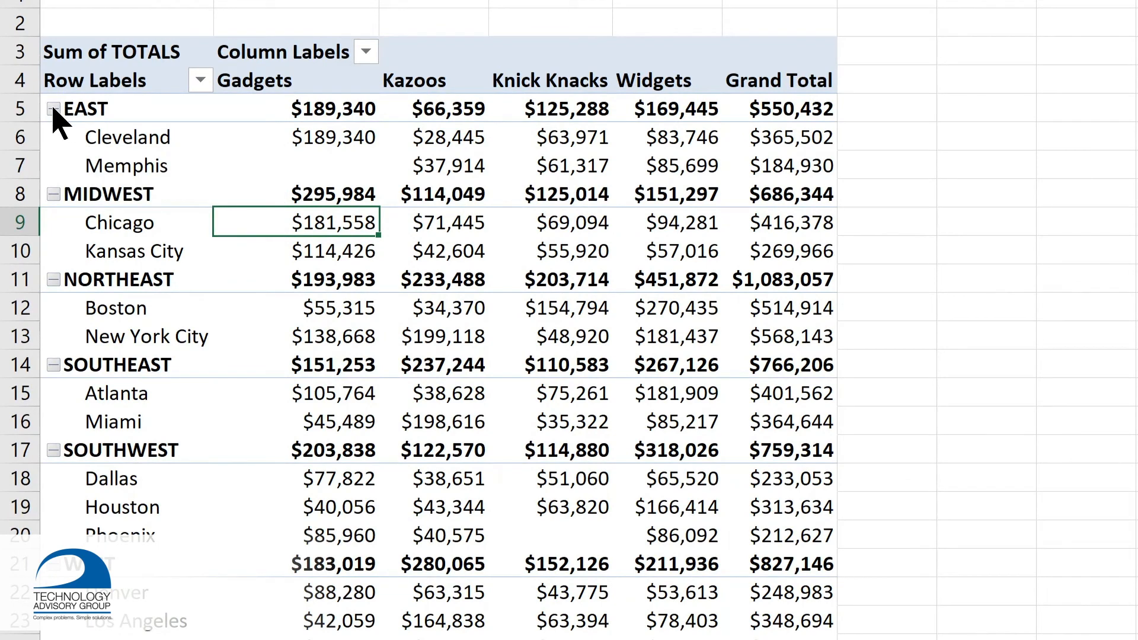
pyautogui.click(53, 110)
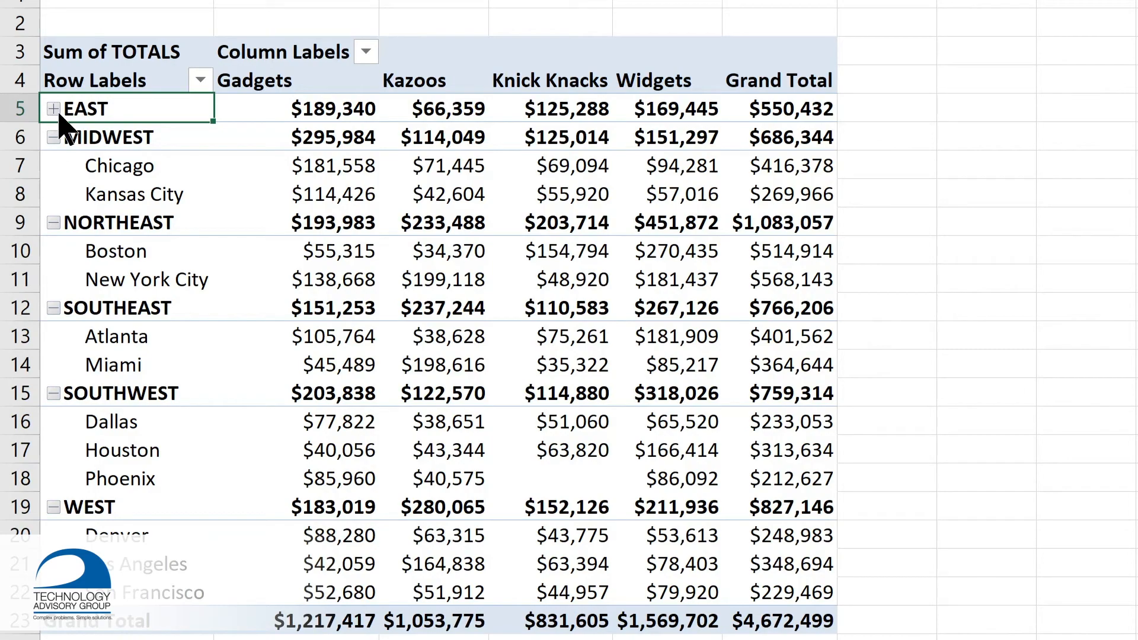
pyautogui.click(53, 109)
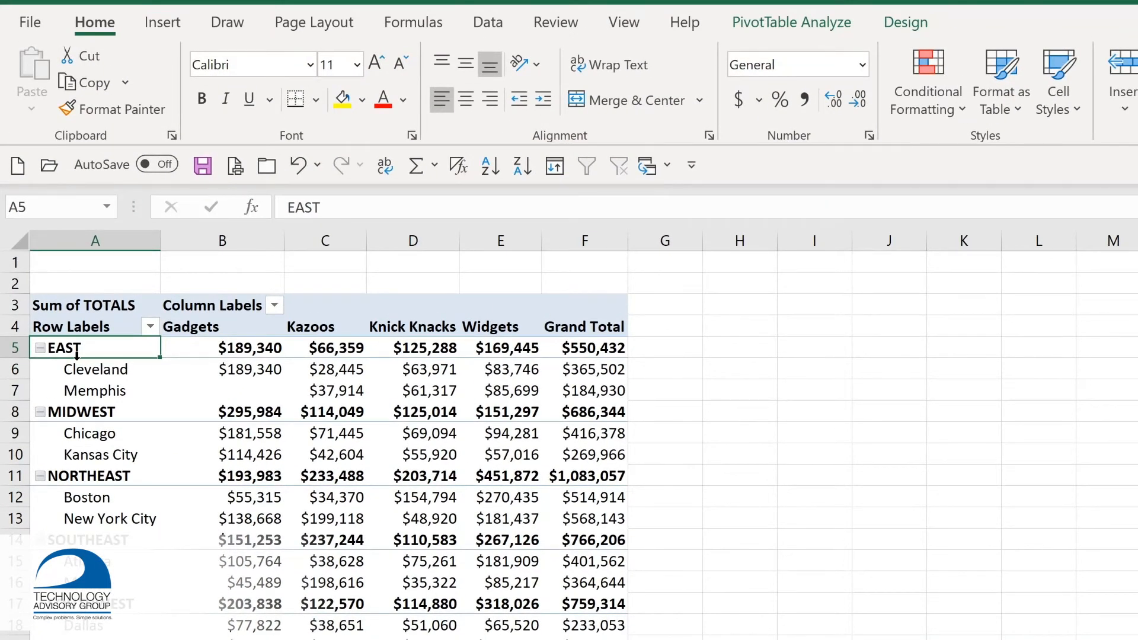
# Collapse the whole REGION field to hide every region's locations, and expand it again.
pyautogui.click(767, 29)
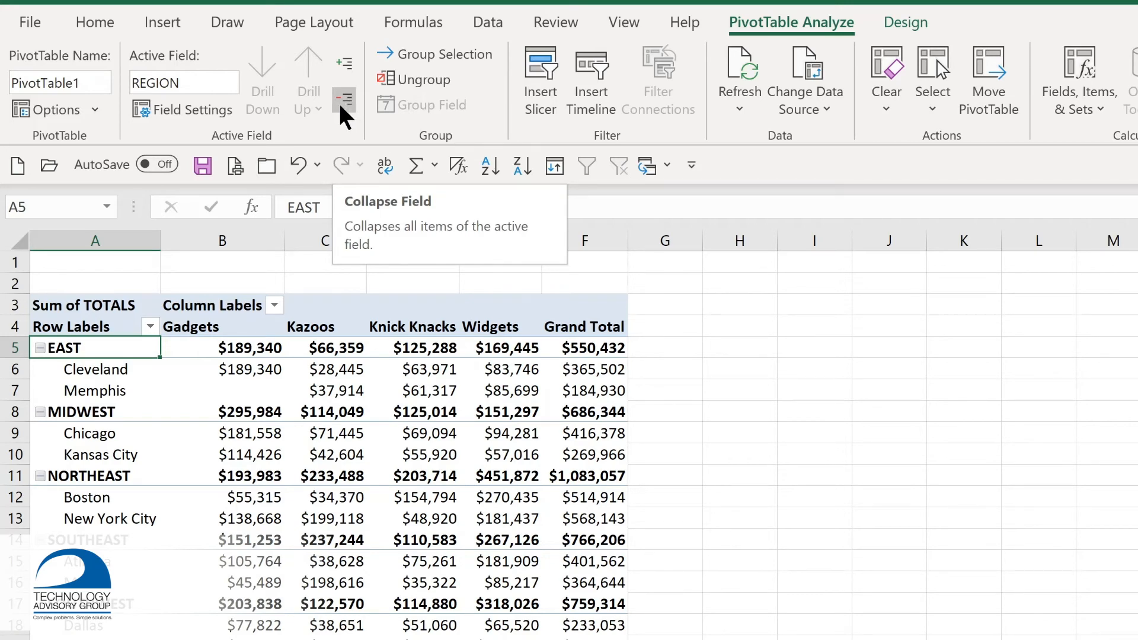
pyautogui.click(344, 100)
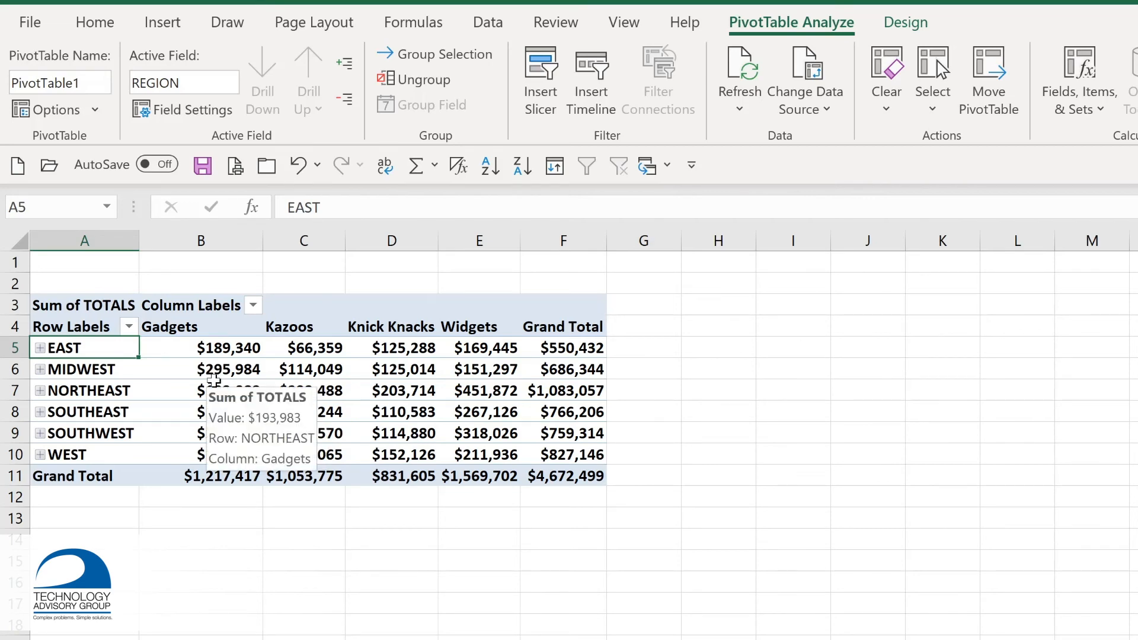
pyautogui.click(346, 61)
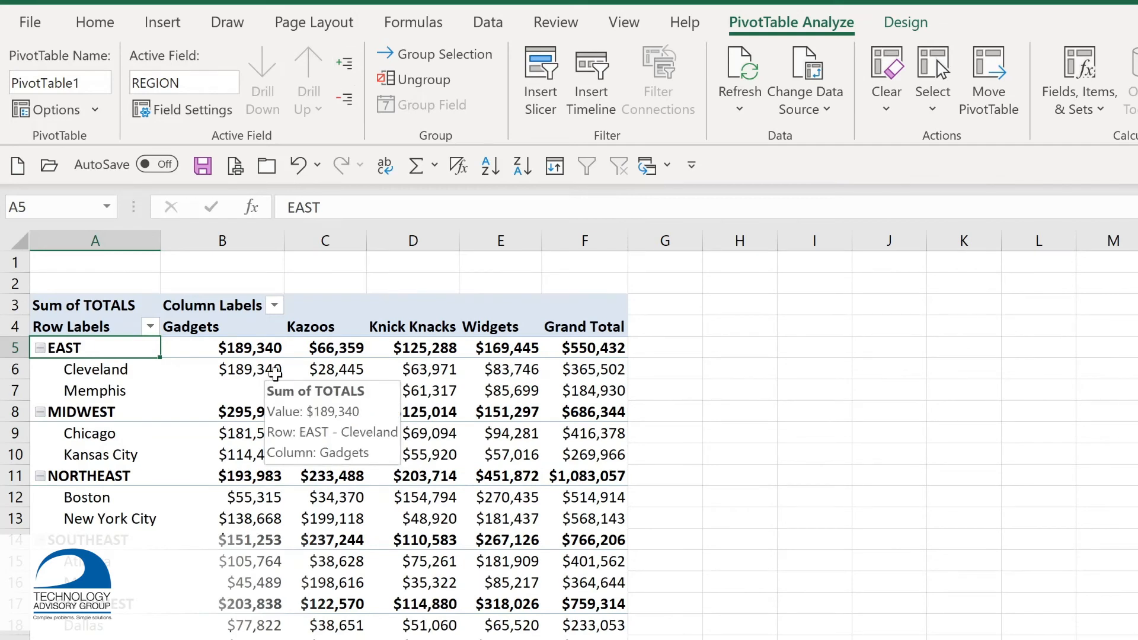
# Apply the blue Medium PivotTable style with a dark blue header and shaded region rows.
pyautogui.click(913, 25)
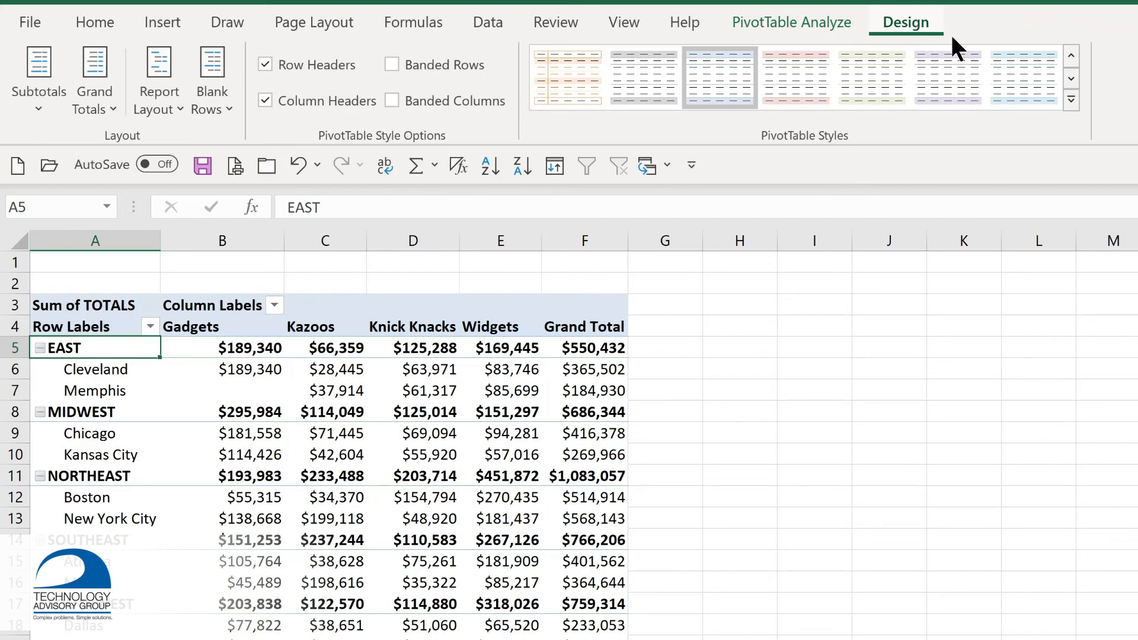
pyautogui.click(1071, 101)
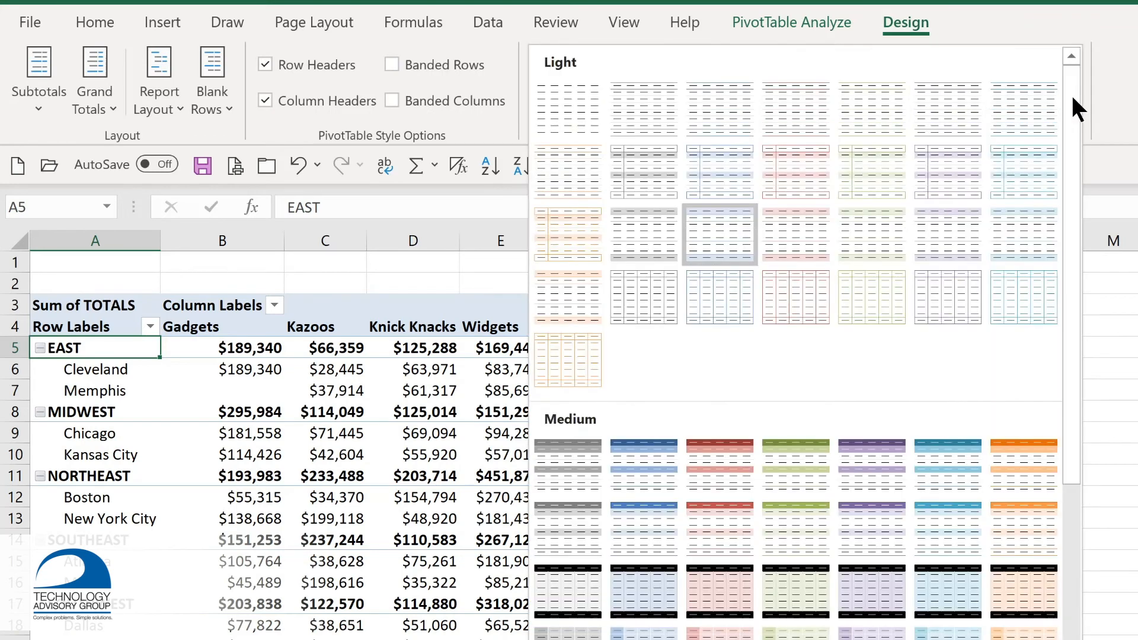
pyautogui.click(620, 478)
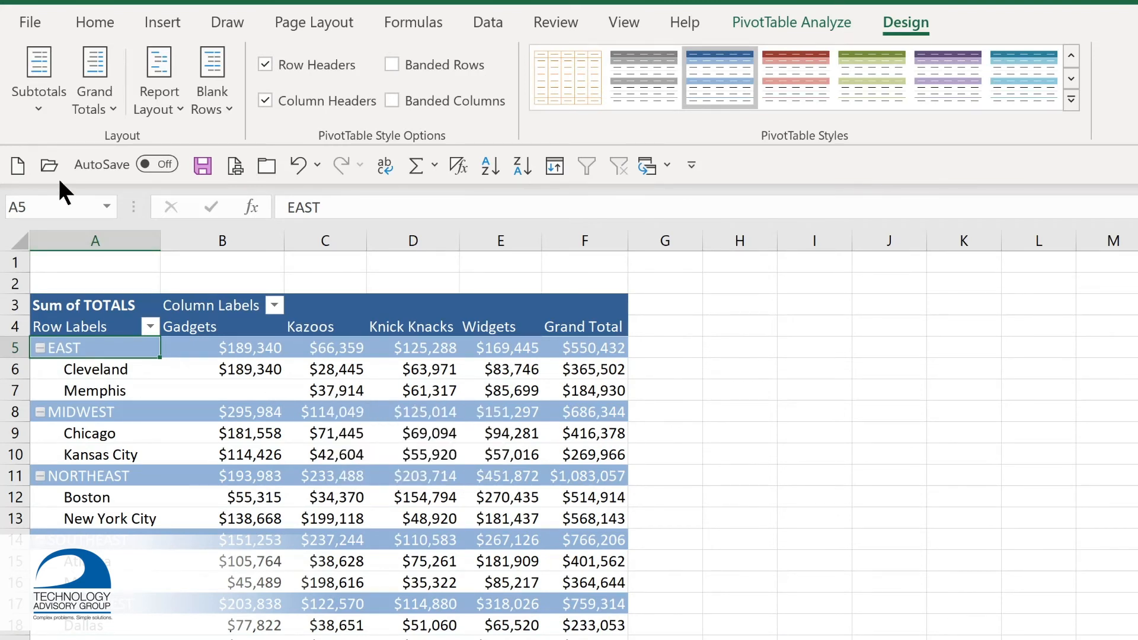
# Show all subtotals at the bottom of each region group, and review the grand total and report layout options.
pyautogui.click(44, 113)
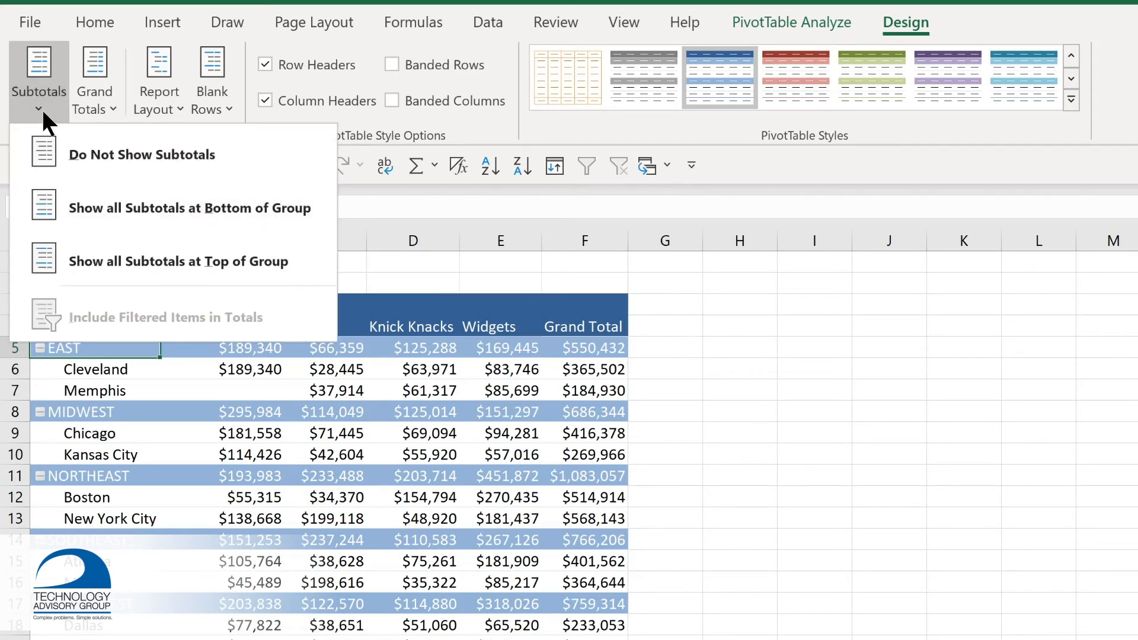
pyautogui.click(110, 210)
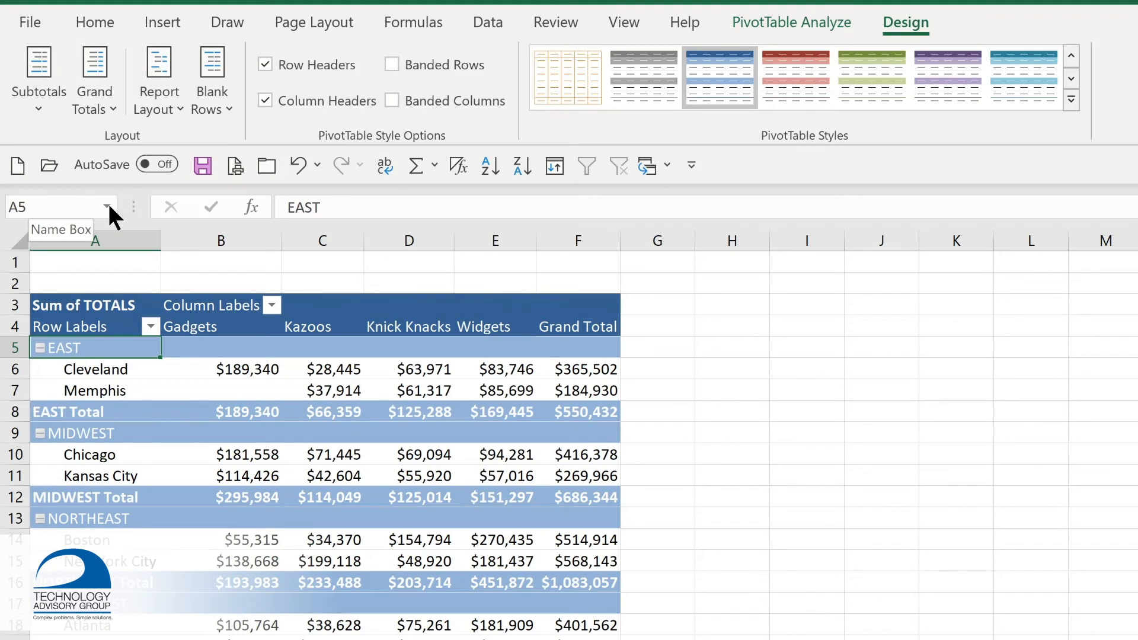
pyautogui.click(94, 99)
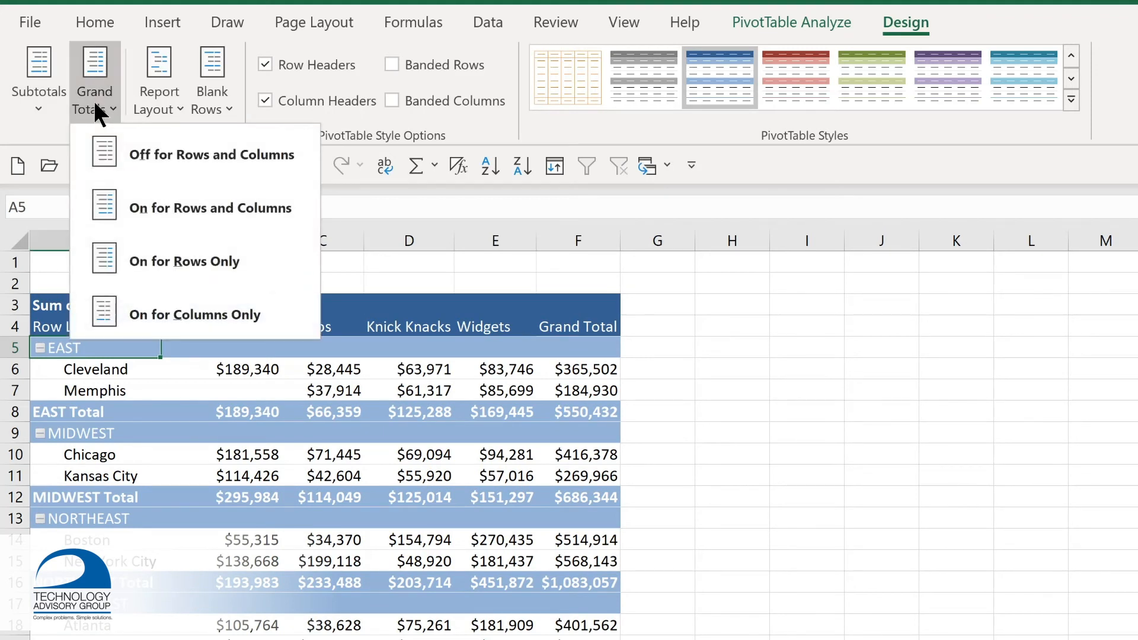
pyautogui.click(173, 104)
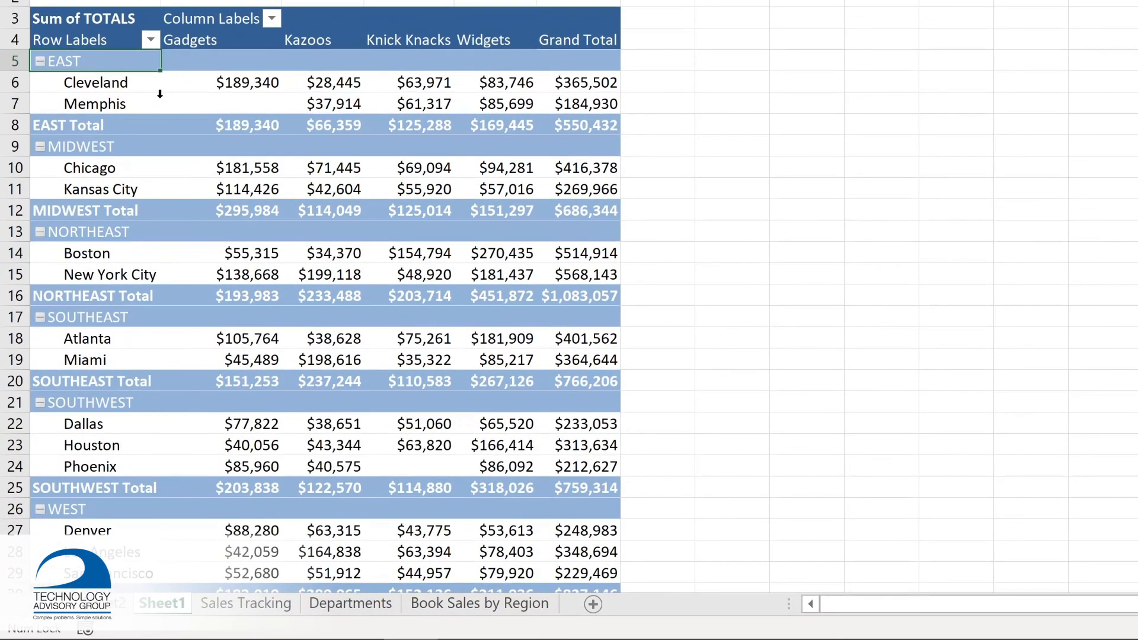
# Filter the row labels to show only the EAST, MIDWEST and NORTHEAST regions.
pyautogui.click(150, 37)
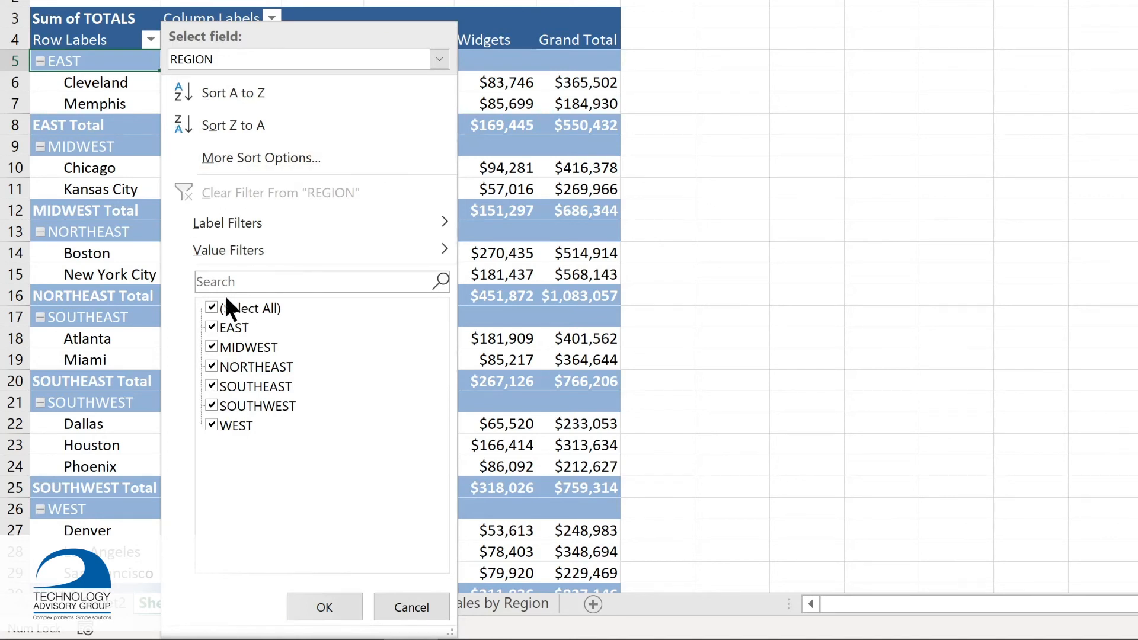
pyautogui.click(210, 307)
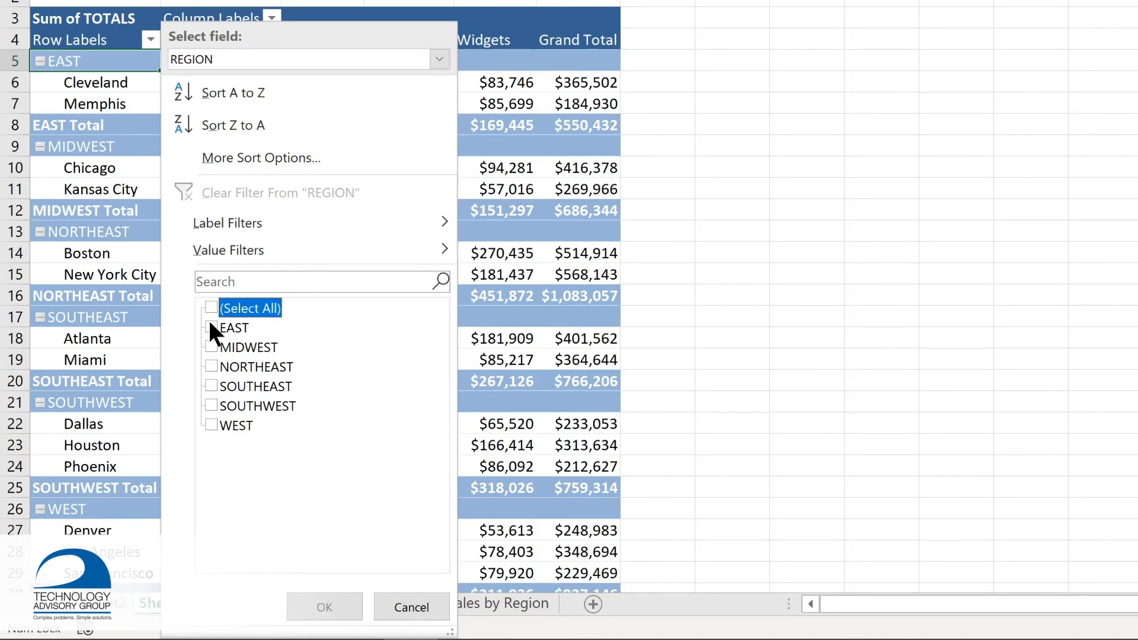
pyautogui.click(210, 326)
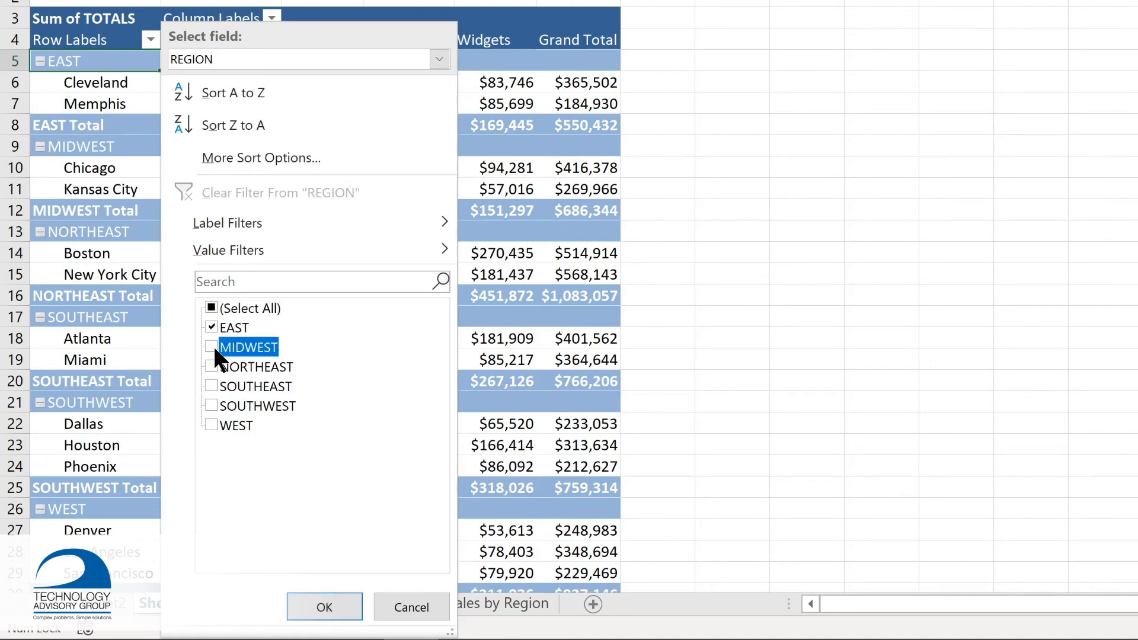
pyautogui.click(210, 363)
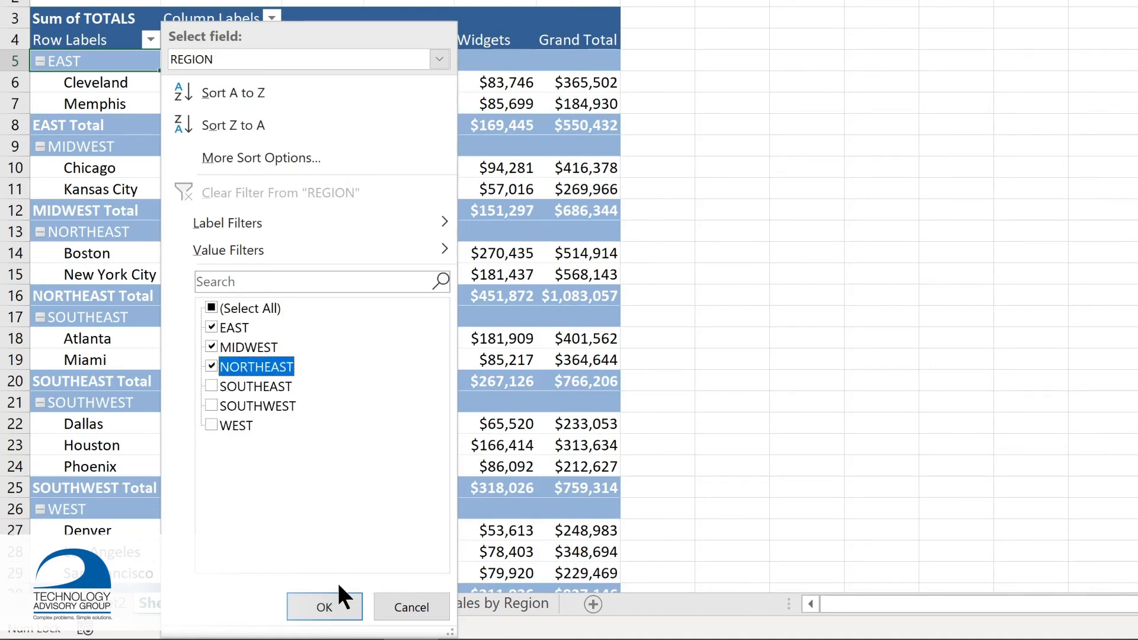
pyautogui.click(331, 603)
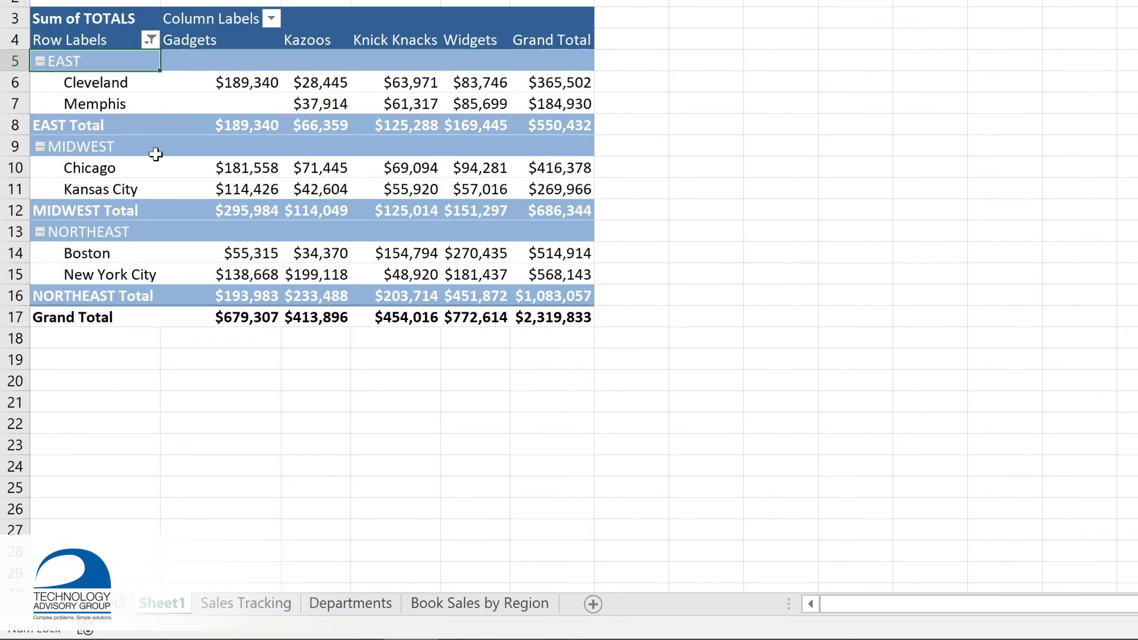
# Look at the department column filter choices, and clear the filter from the REGION row labels.
pyautogui.click(271, 19)
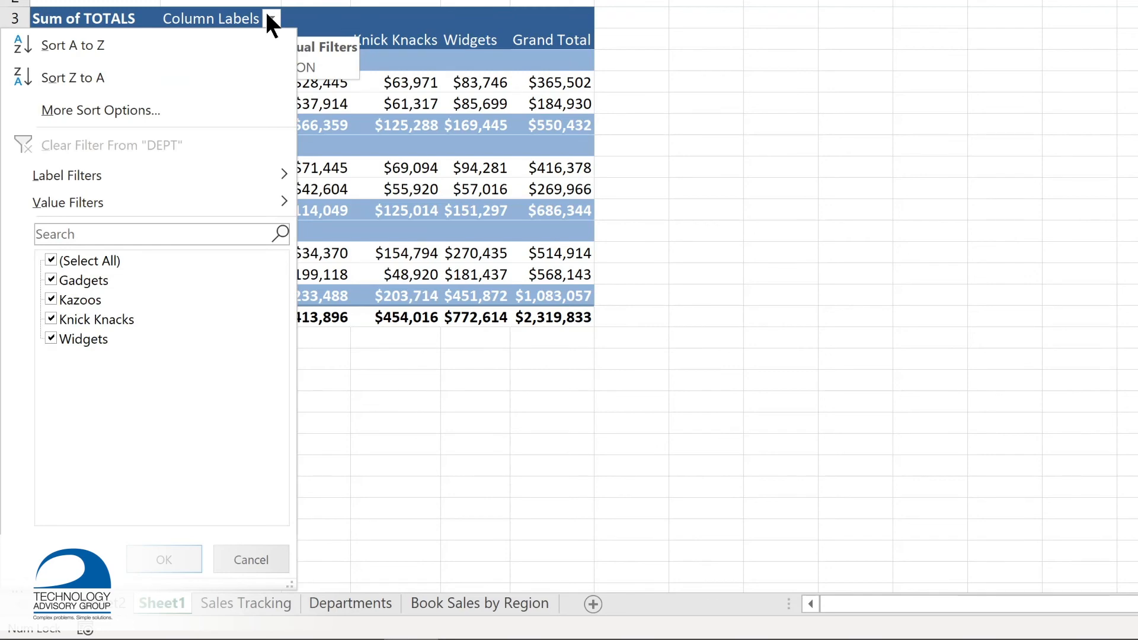
pyautogui.click(270, 18)
pyautogui.click(150, 40)
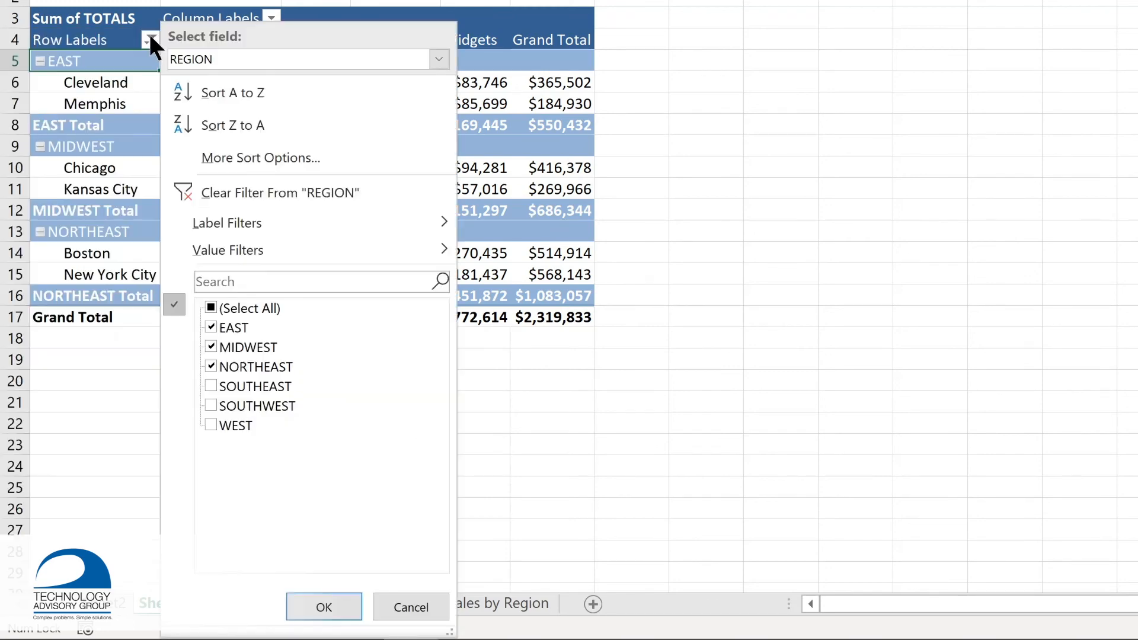
pyautogui.click(221, 186)
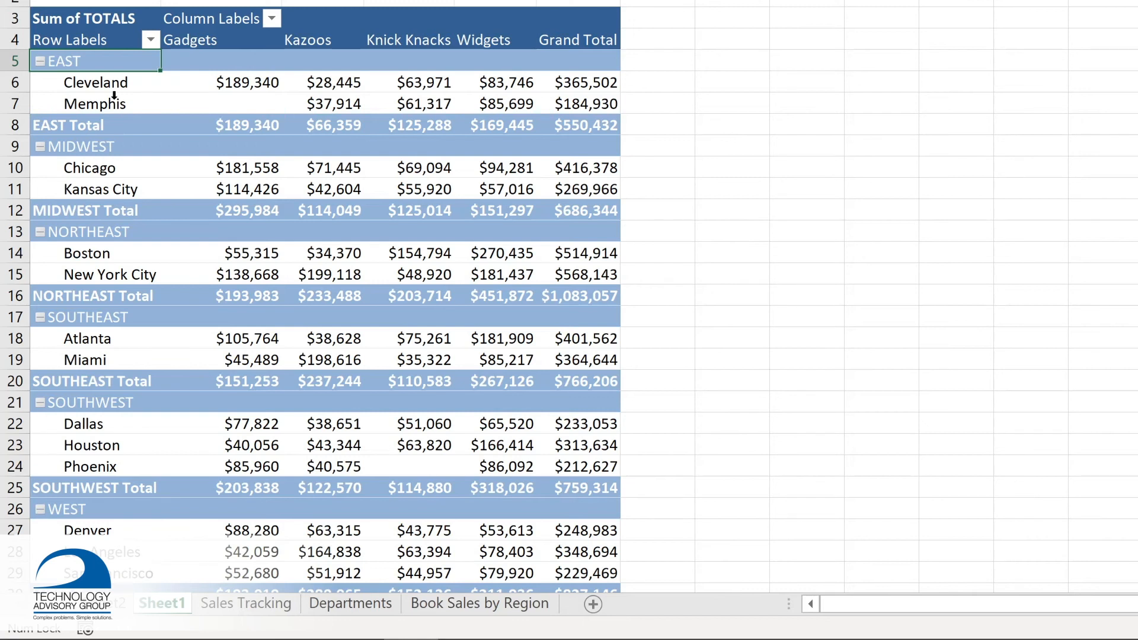
# Sort the locations within each region by their Grand Total values from smallest to largest.
pyautogui.click(219, 83)
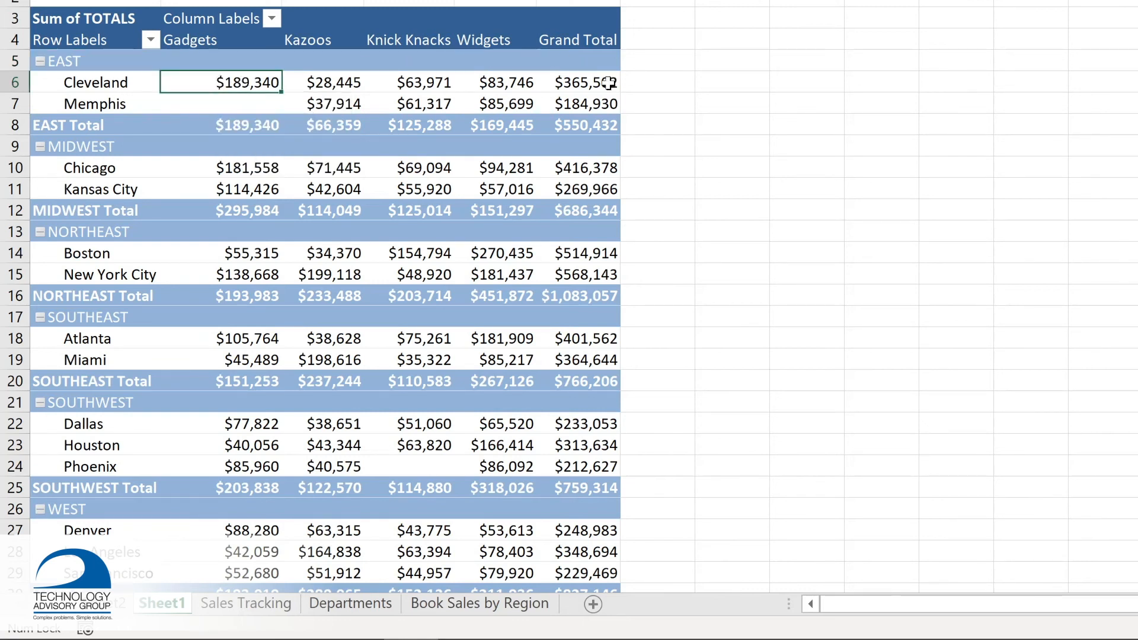
pyautogui.rightClick(573, 86)
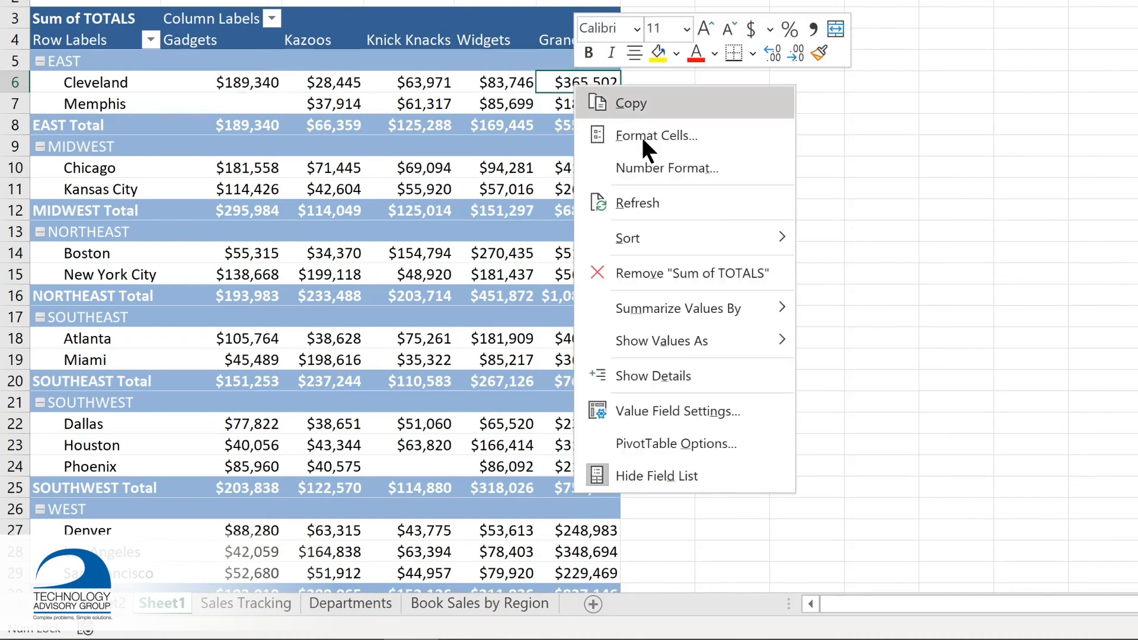
pyautogui.moveTo(641, 242)
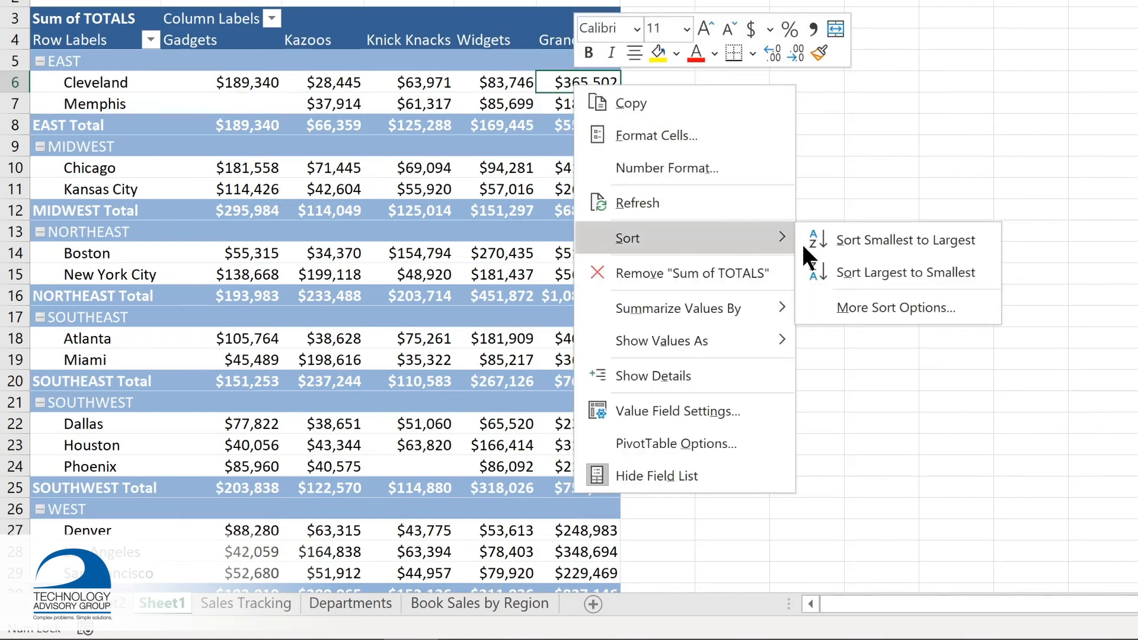
pyautogui.click(864, 243)
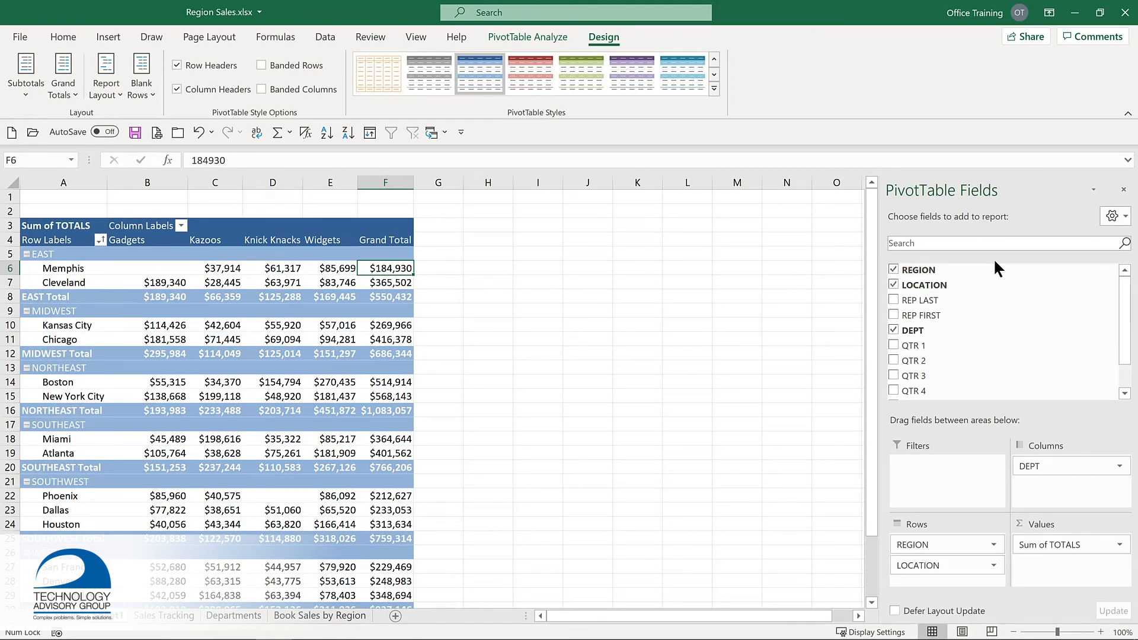
# Remove the REGION field from the PivotTable rows and add it as a report filter.
pyautogui.click(894, 270)
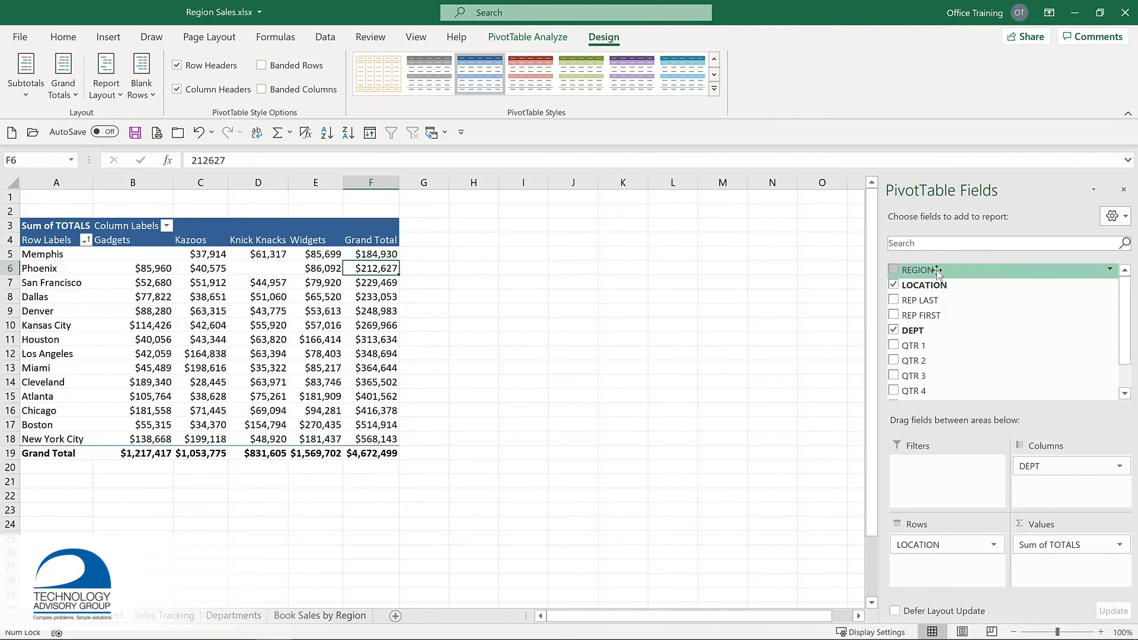
pyautogui.moveTo(936, 272); pyautogui.dragTo(923, 478)
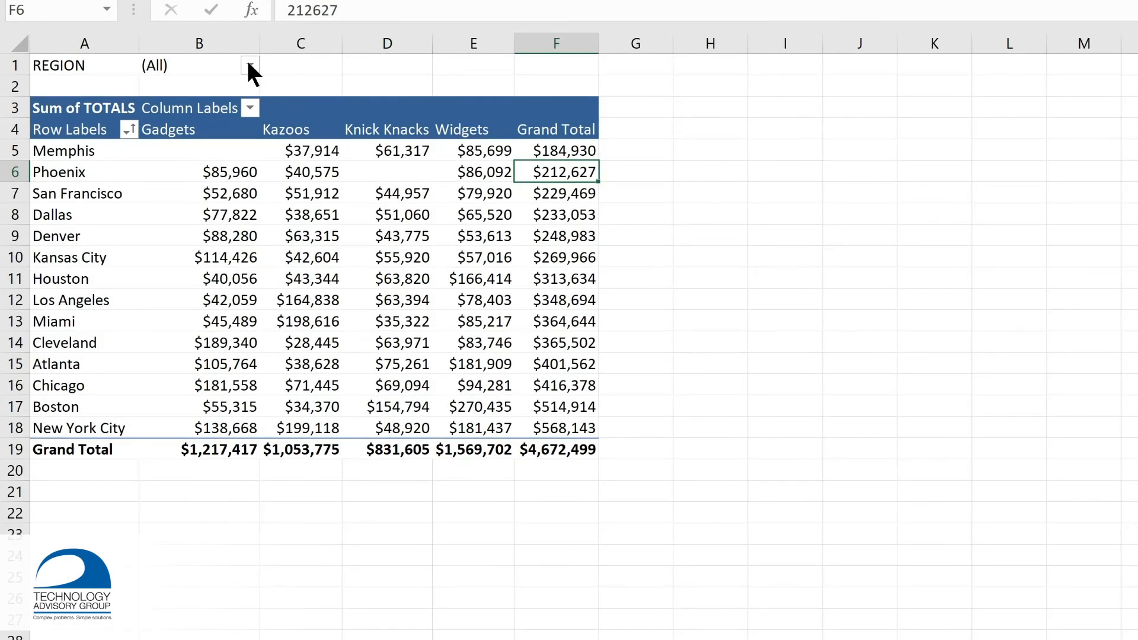
# Filter the report to the MIDWEST region, and set the REGION filter back to (All).
pyautogui.click(250, 67)
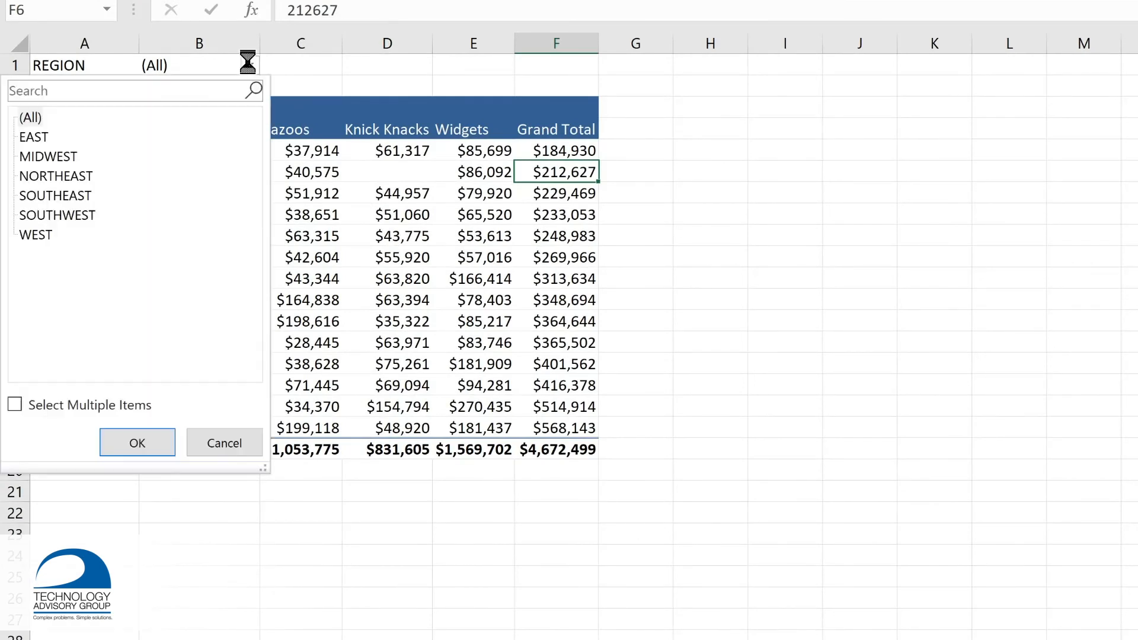
pyautogui.click(61, 157)
pyautogui.click(138, 444)
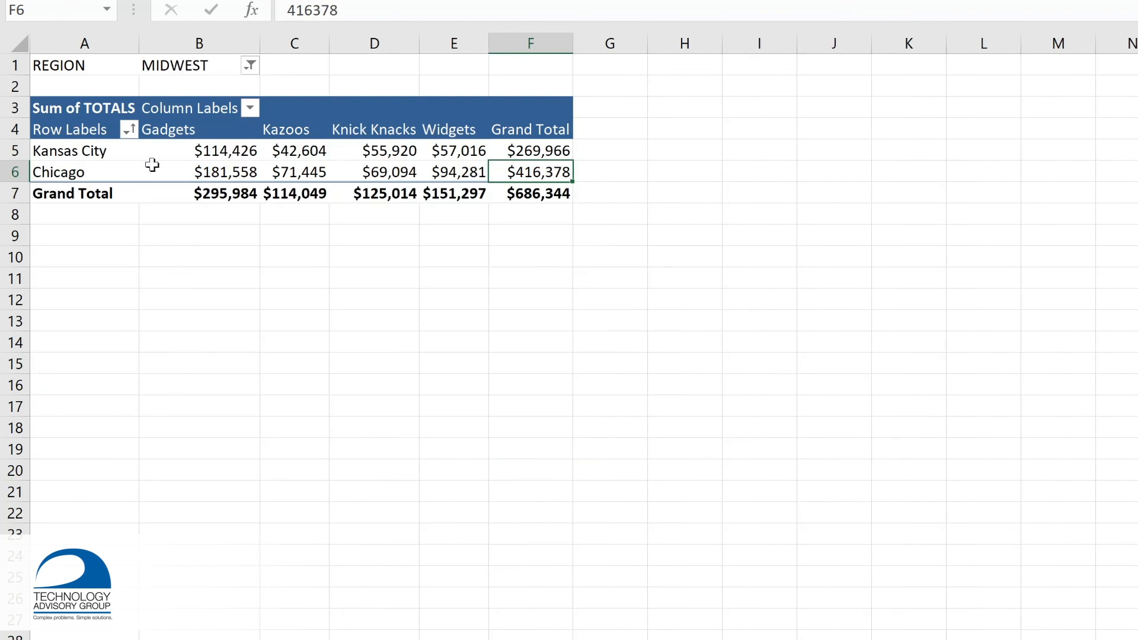
pyautogui.click(250, 66)
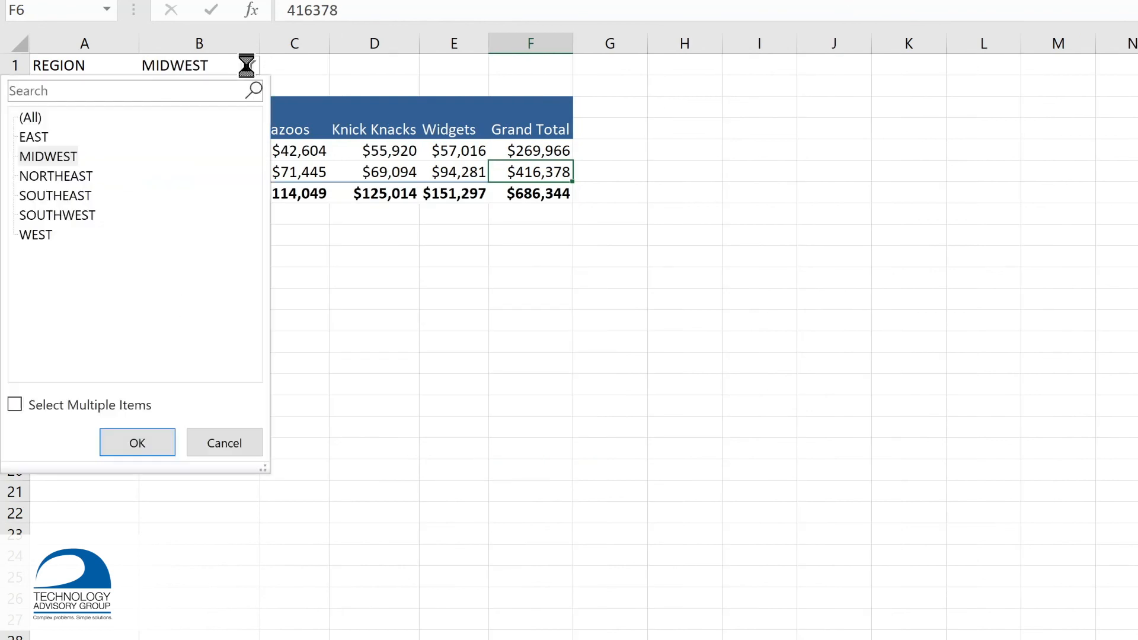
pyautogui.click(41, 113)
pyautogui.click(125, 445)
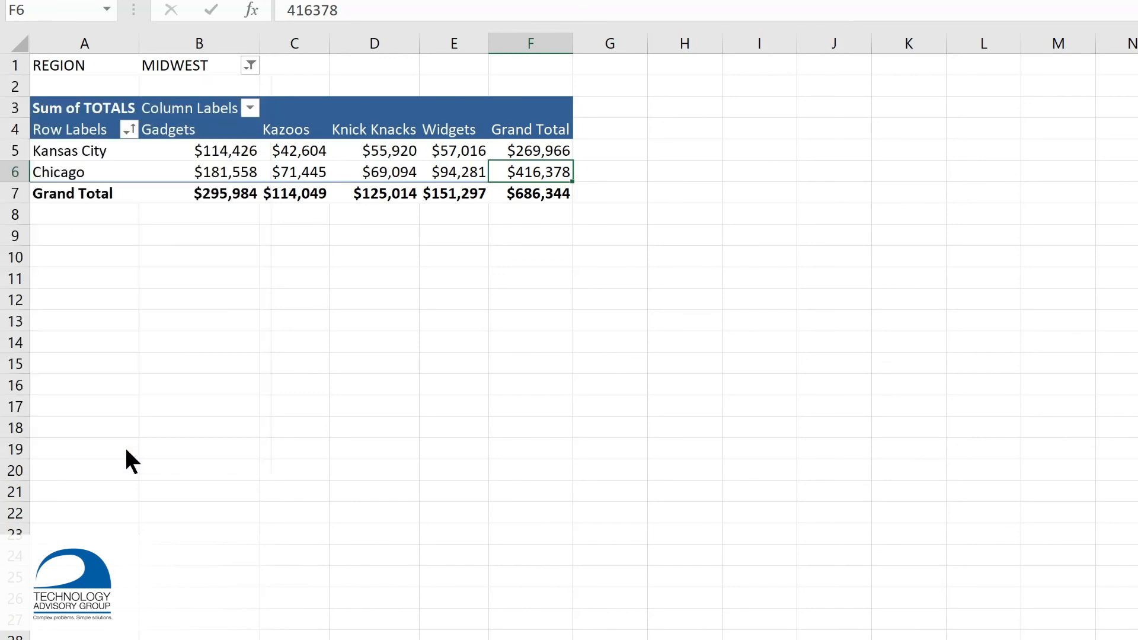